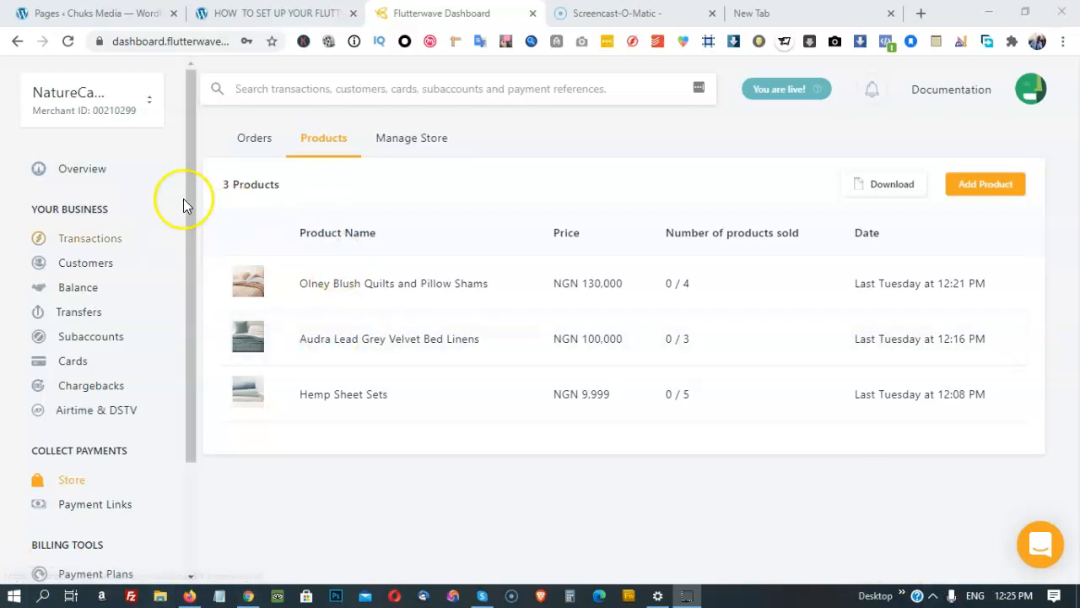
- Open the form for adding a new product to the Flutterwave store
left_click_drag(192, 198, 183, 381)
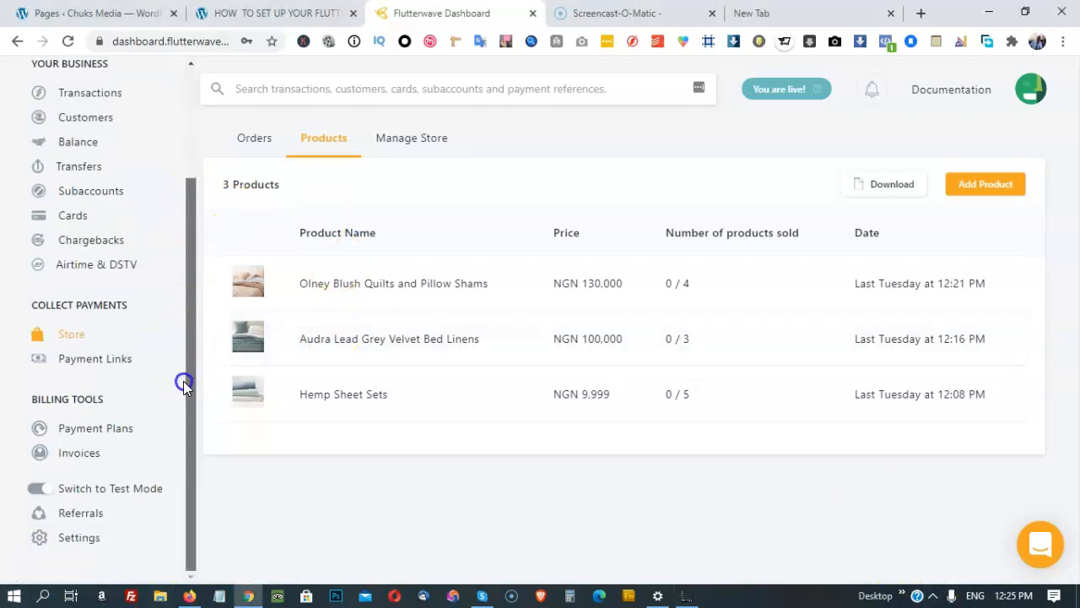
scroll(184, 381, "up", 1)
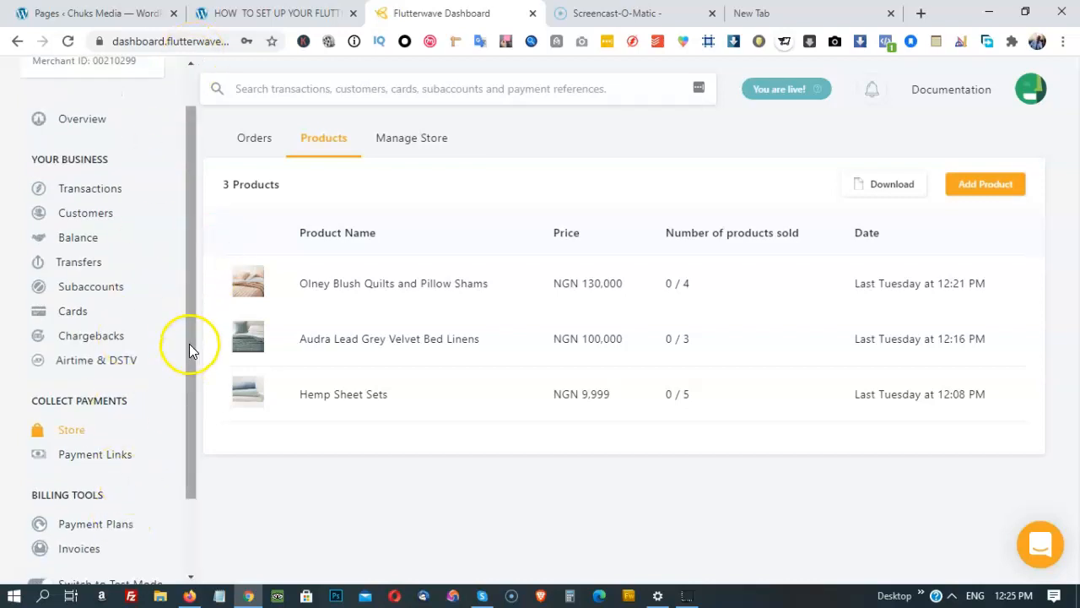
left_click_drag(191, 370, 185, 484)
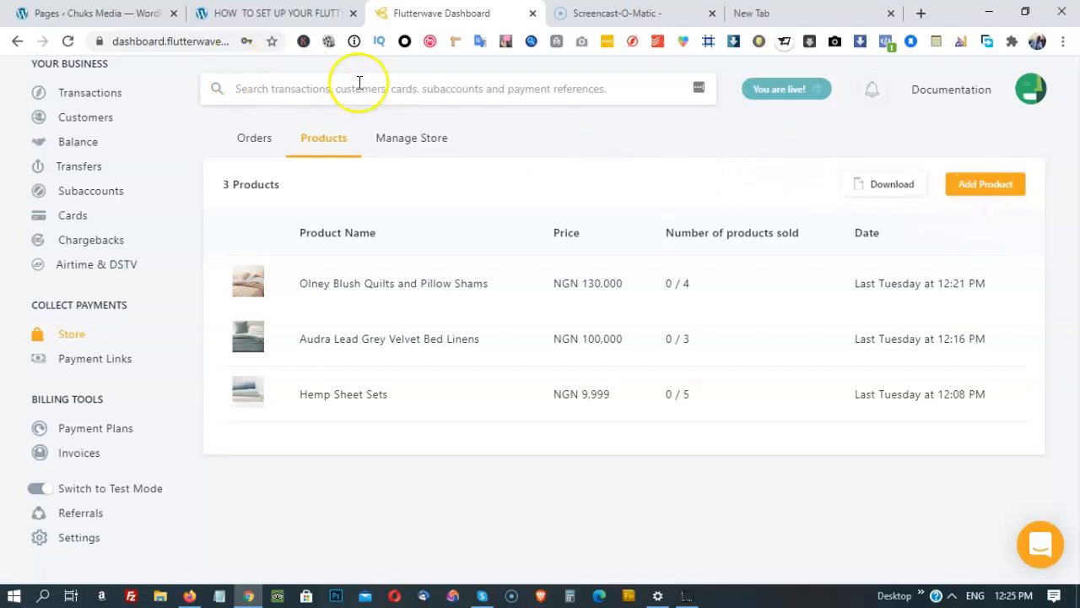
left_click(972, 195)
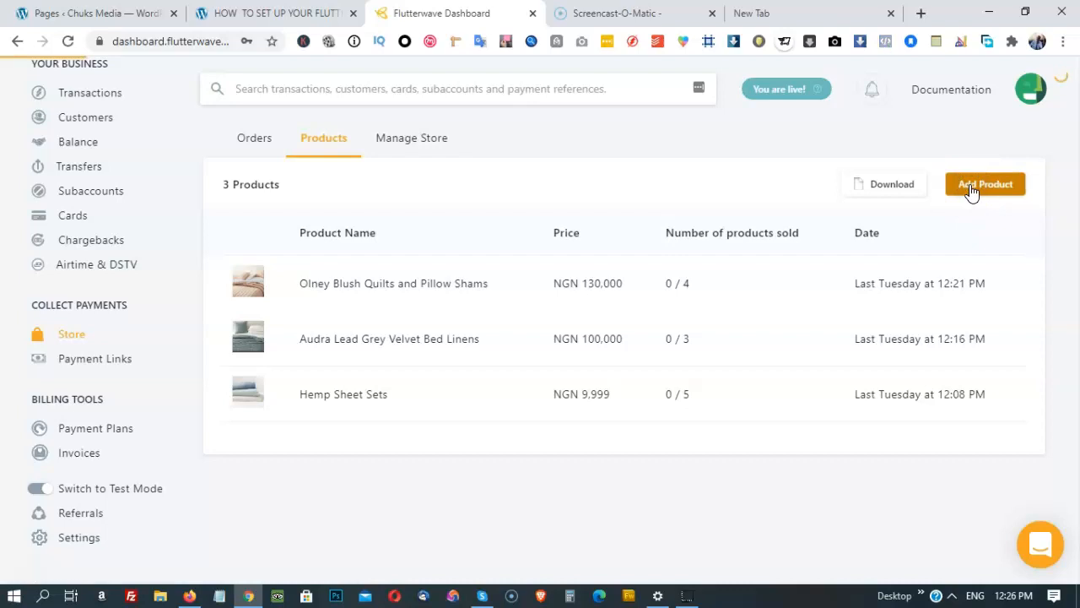
mouse_move(1074, 147)
left_mouse_down()
mouse_move(1075, 326)
mouse_move(1076, 145)
left_mouse_up()
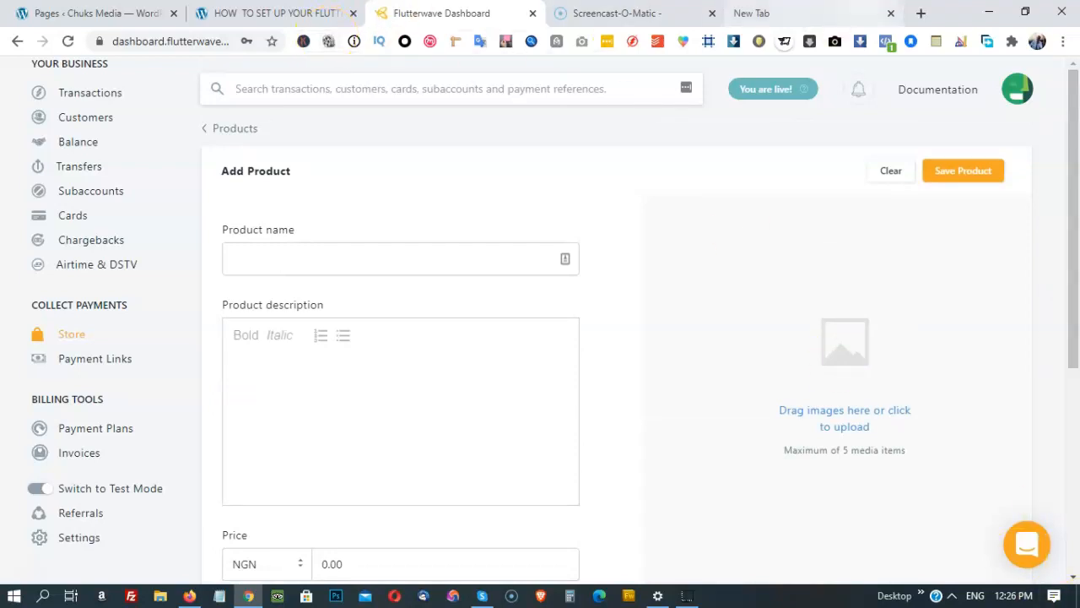
- Search Google for "kitchen store" in the separate blank browser tab, placed beside the Flutterwave Dashboard tab
left_click(777, 13)
left_click_drag(829, 14, 586, 10)
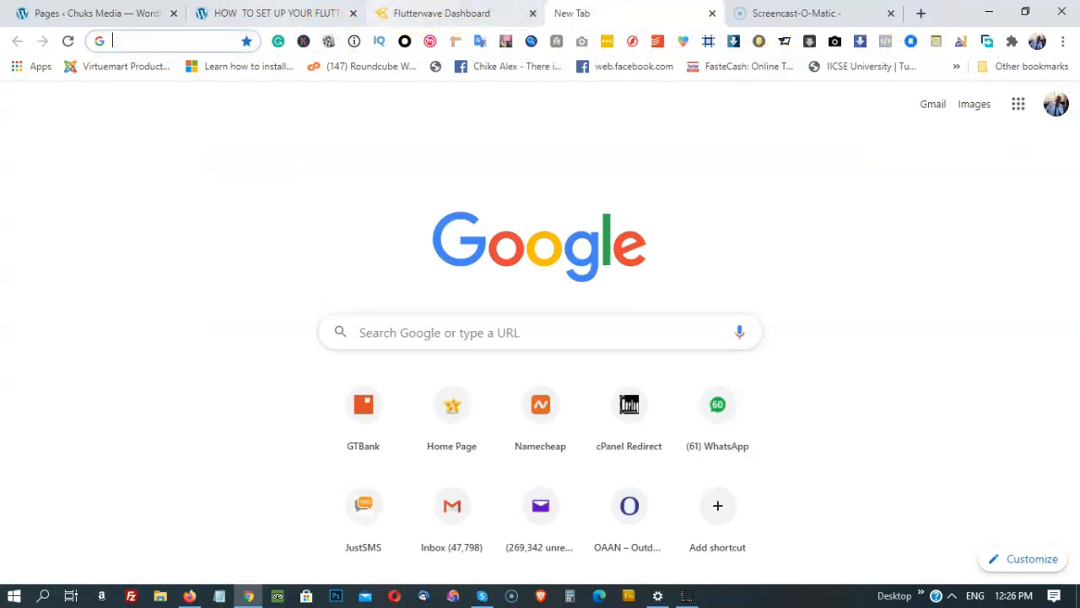
left_click(182, 39)
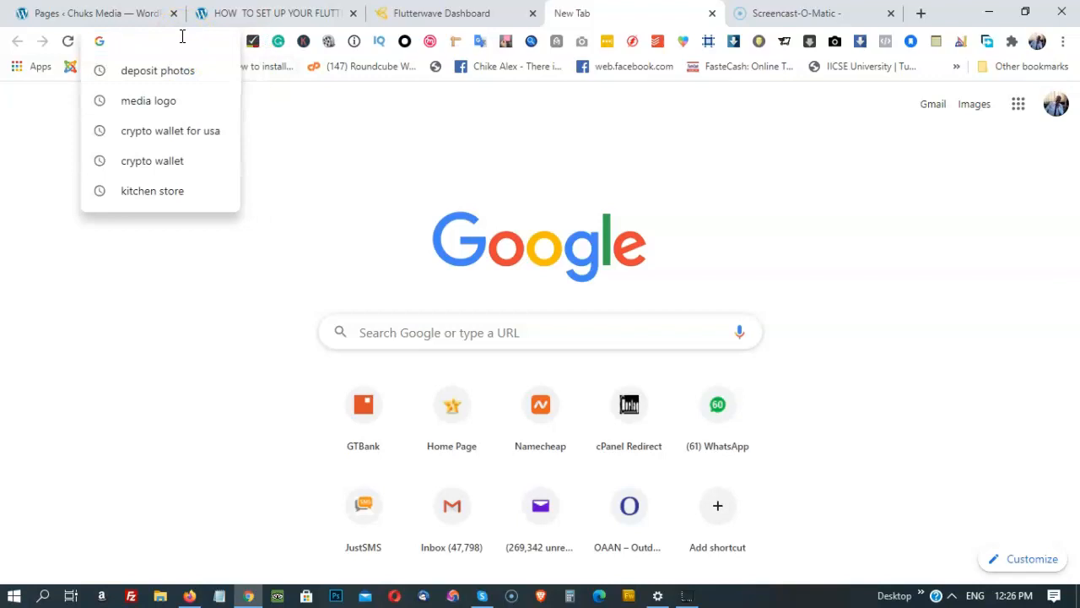
left_click(408, 335)
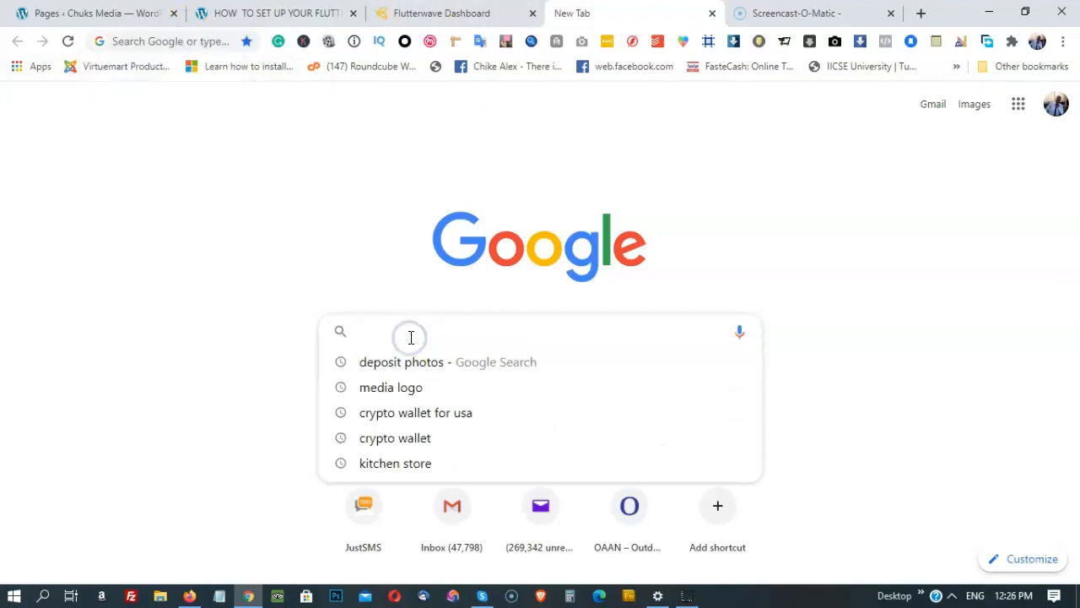
type("kitchen store")
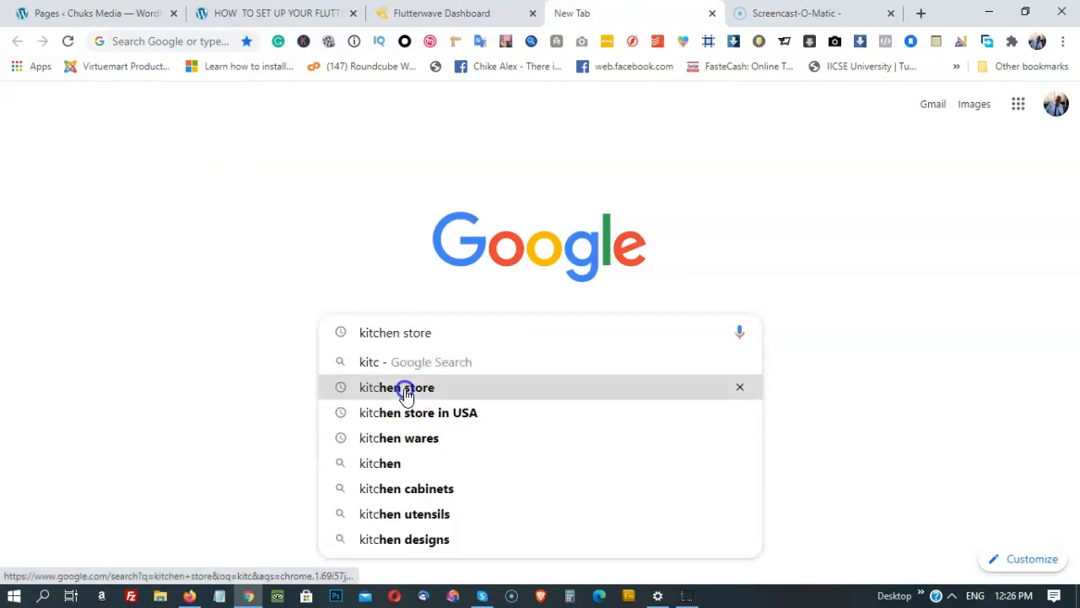
left_click(403, 387)
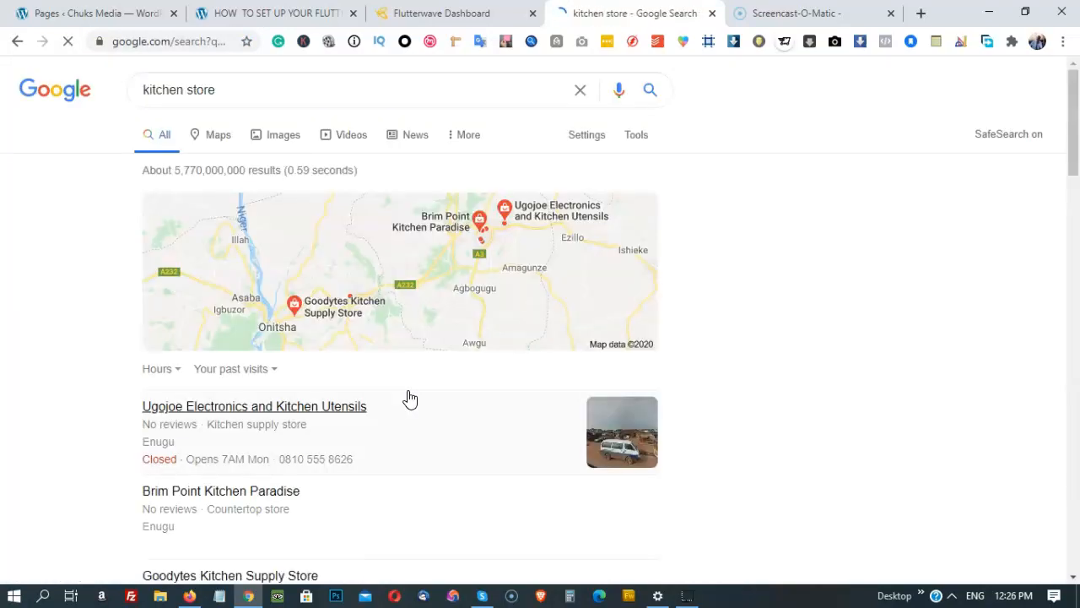
- Open the Crate and Barrel "Housewares and Kitchen Store" page from the search results
left_click_drag(1074, 127, 1048, 244)
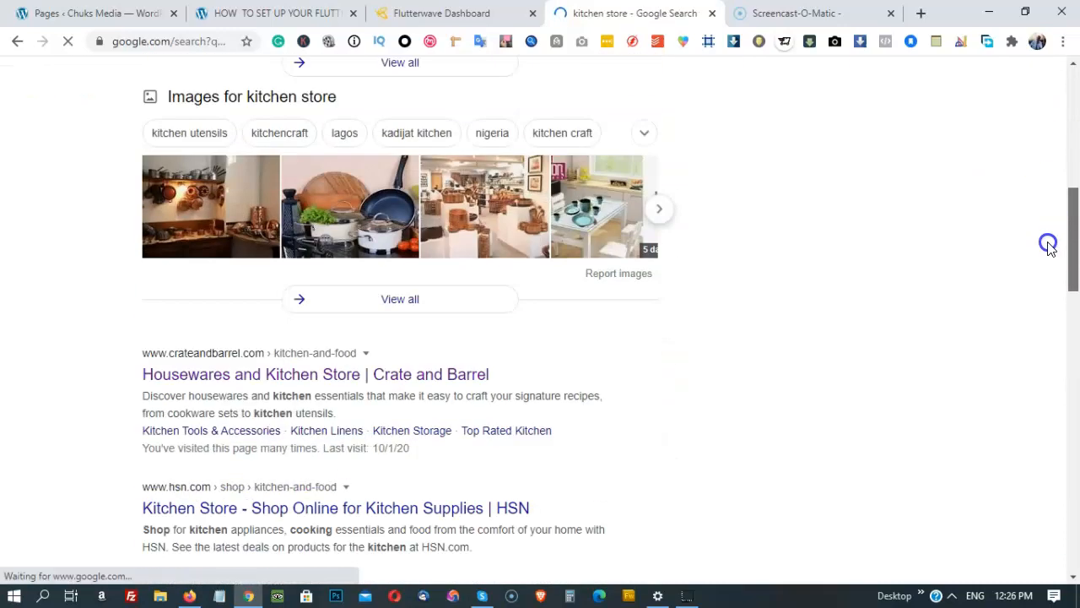
left_click(199, 384)
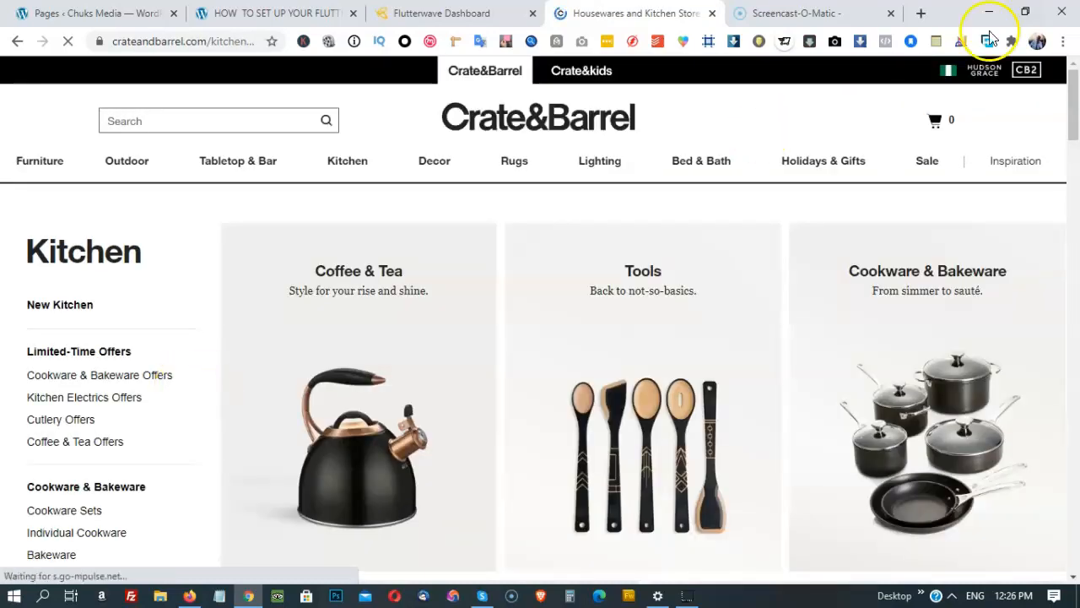
left_click_drag(1075, 103, 1045, 99)
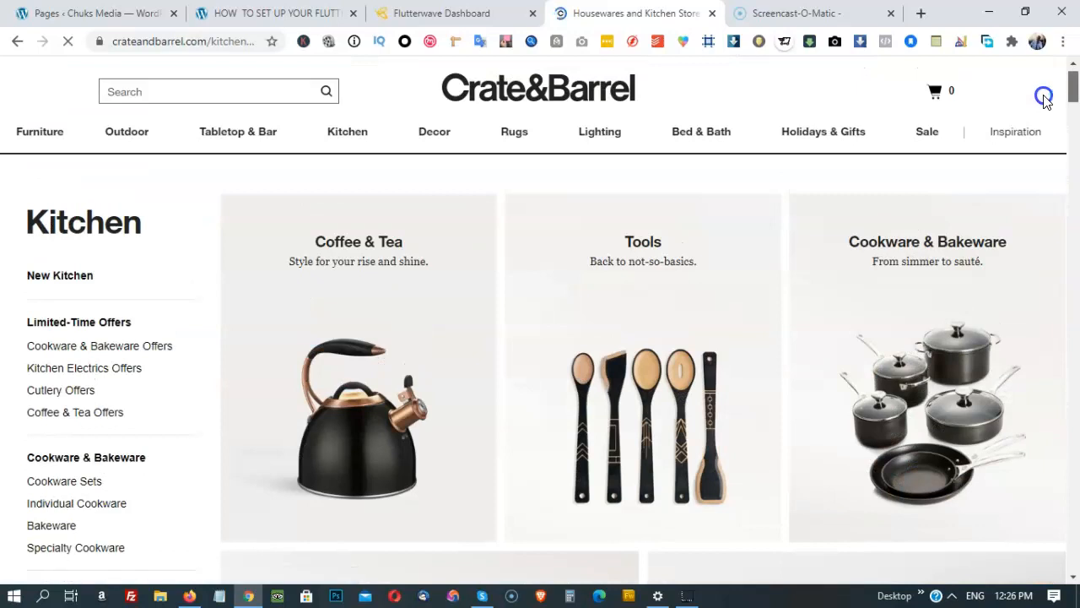
- Go to the Bath Accessories category within Crate and Barrel's Bed & Bath section
left_click(697, 133)
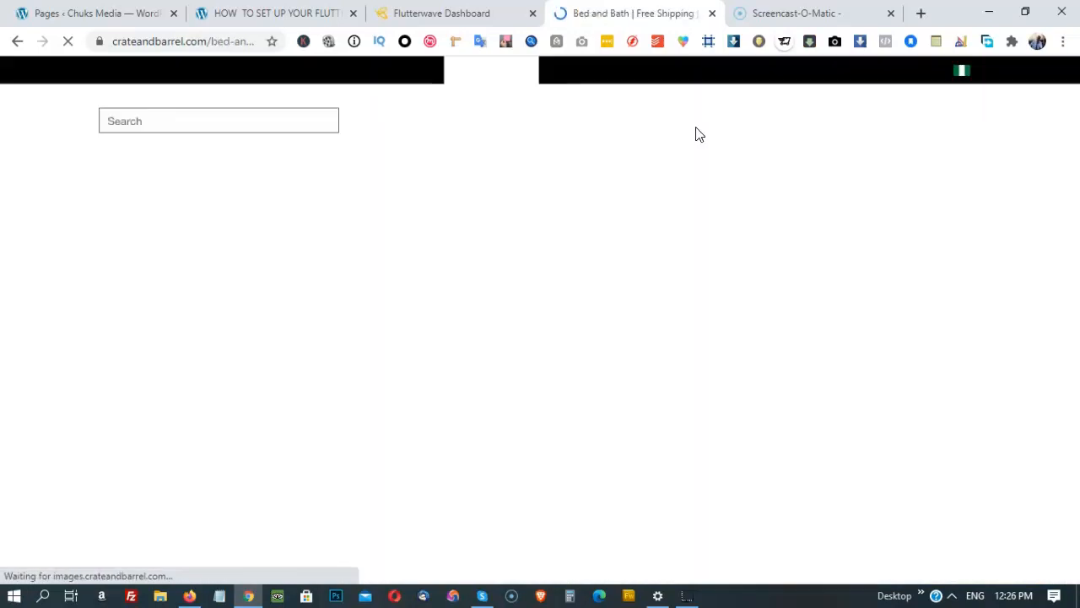
left_click_drag(1073, 89, 1067, 162)
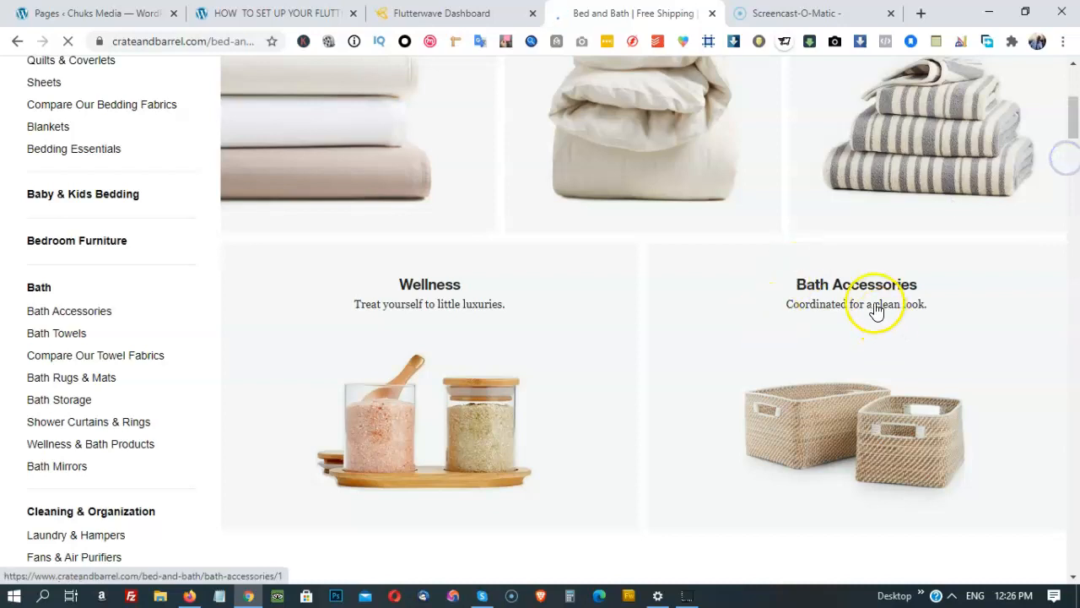
left_click(853, 285)
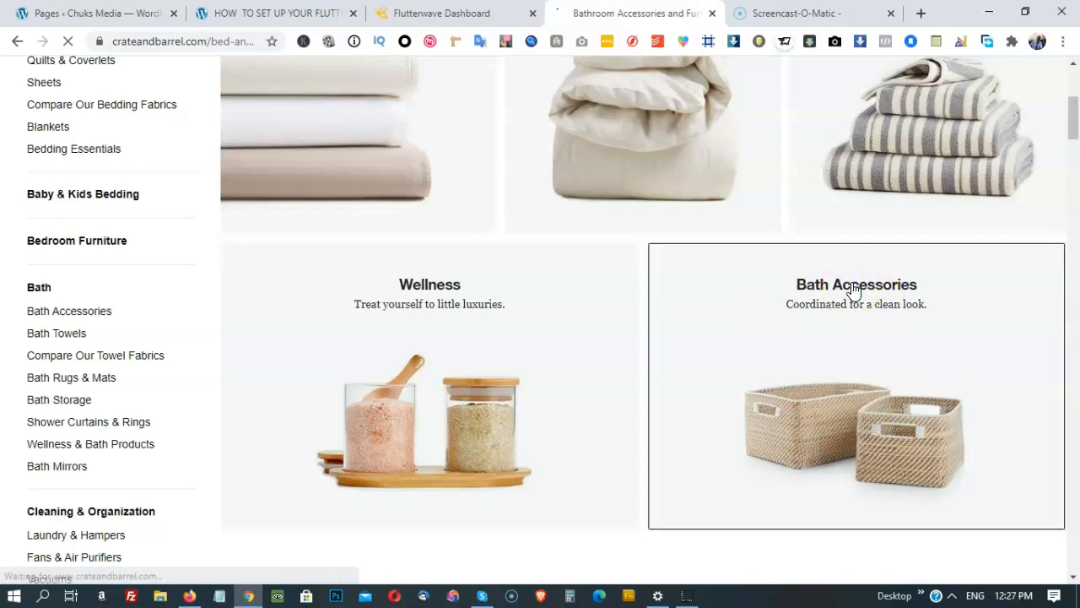
- Find the Stretten Nickel Trim Glass Bath Accessories among the bathroom accessories and view its product page
left_click(1072, 114)
mouse_move(1072, 114)
left_mouse_down()
mouse_move(1071, 91)
mouse_move(1070, 149)
mouse_move(1072, 99)
left_mouse_up()
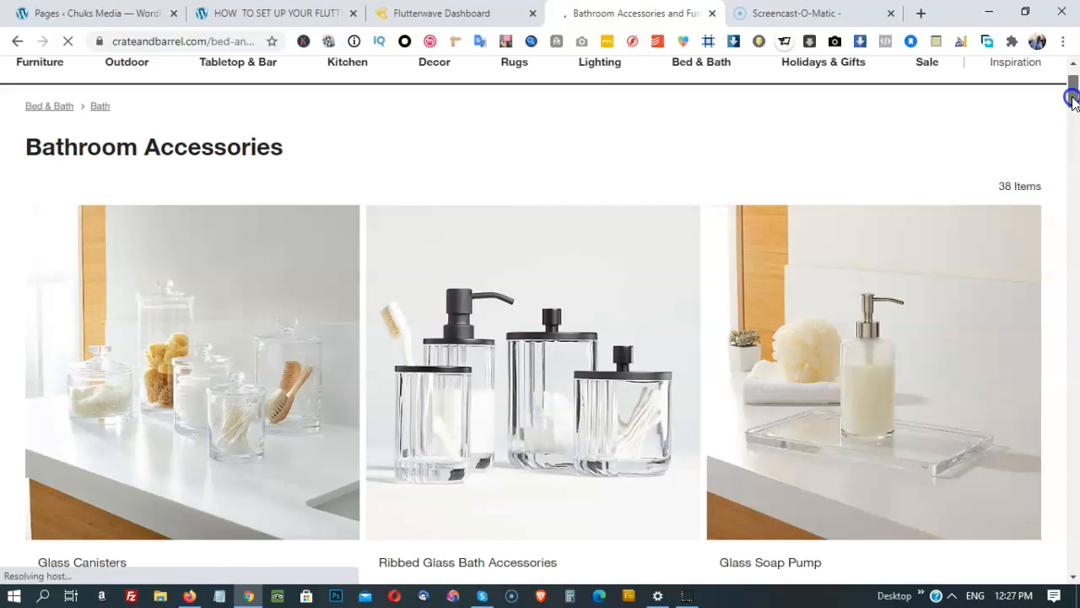
left_click_drag(1072, 97, 1073, 99)
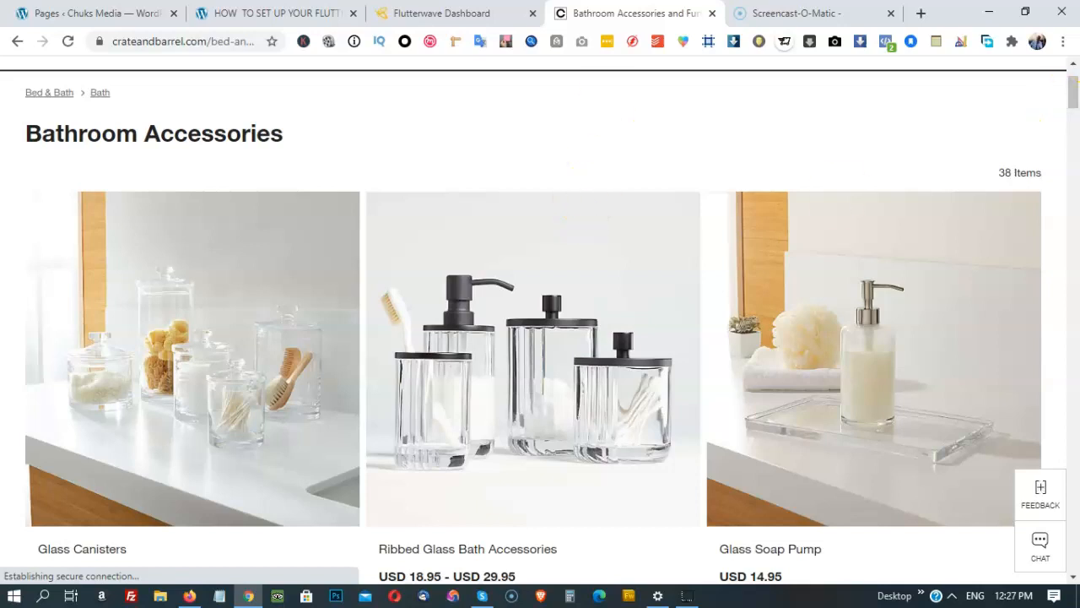
left_click_drag(1076, 95, 1076, 122)
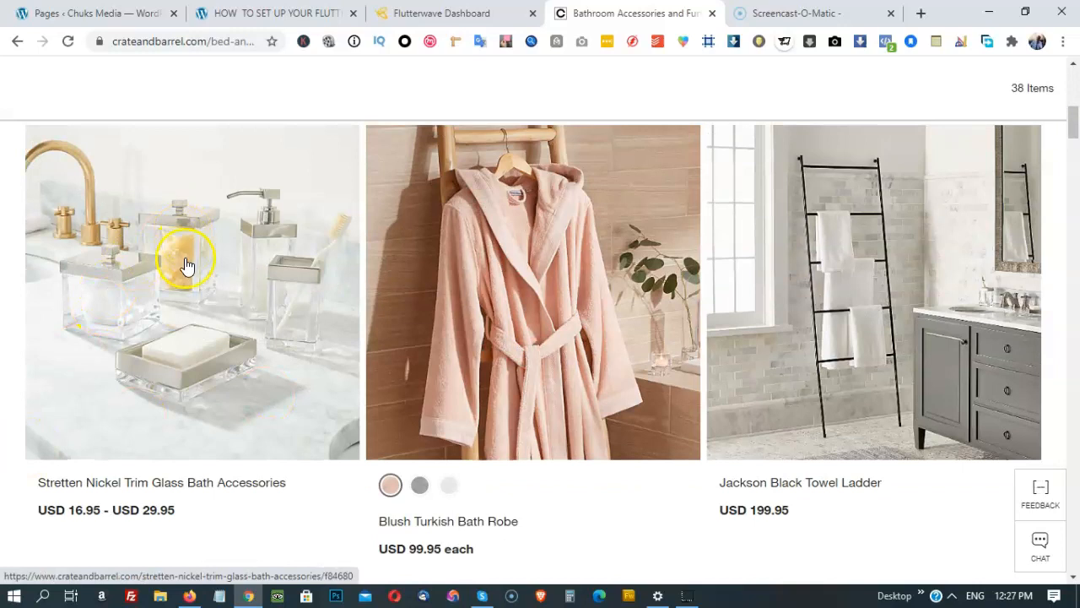
left_click(152, 273)
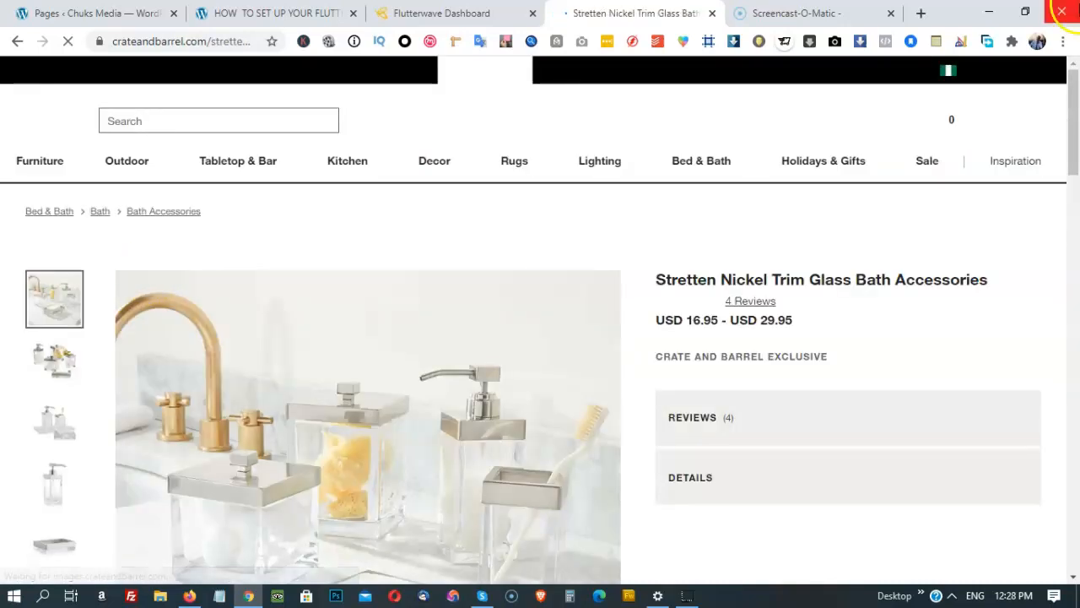
scroll(1049, 171, "down", 5)
scroll(1049, 171, "up", 5)
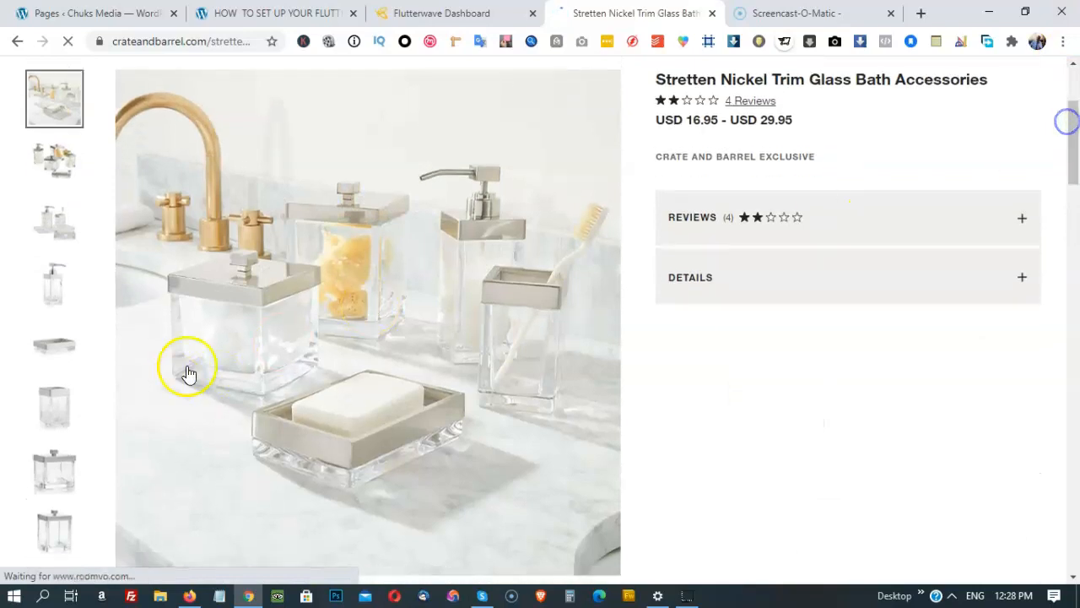
- Download the main product image as stretten-nickel-trim-glass-bath-accessories.jpg to the bed-n-bath folder and dismiss Free Download Manager
right_click(320, 289)
left_click(357, 314)
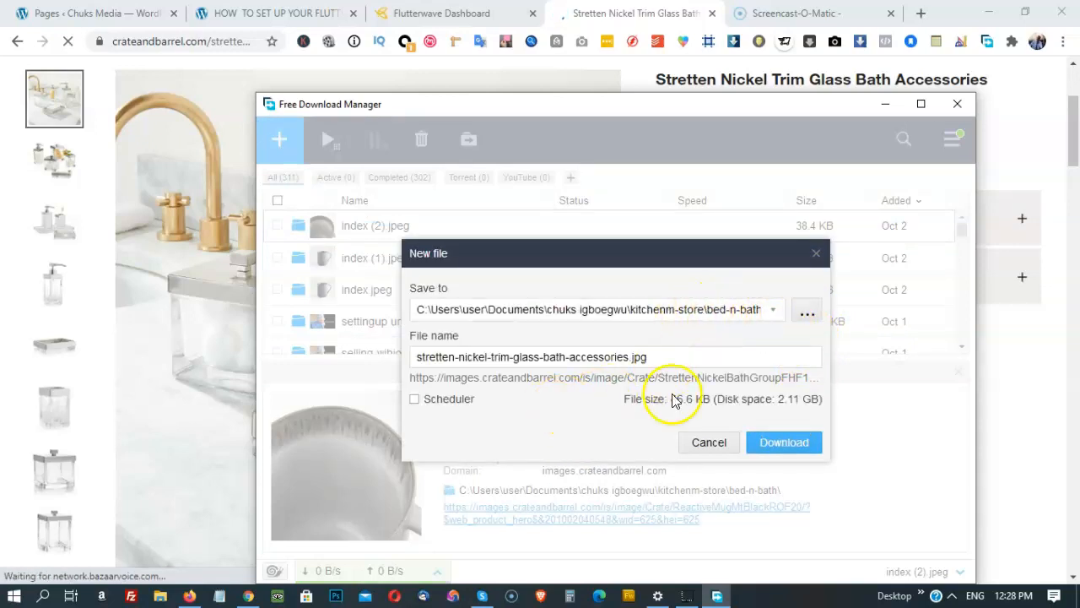
left_click(785, 445)
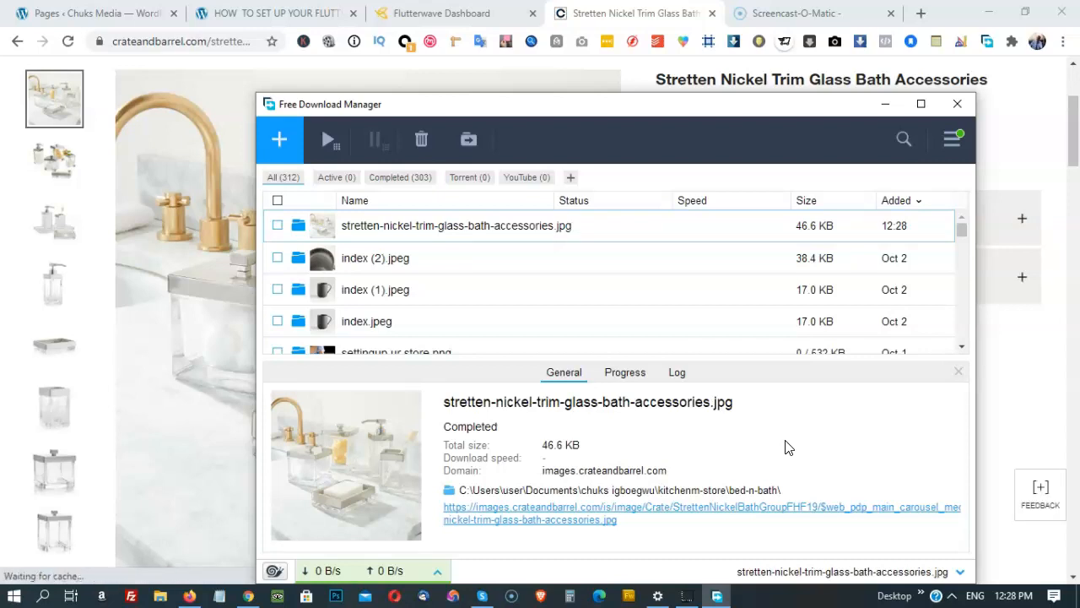
left_click(789, 435)
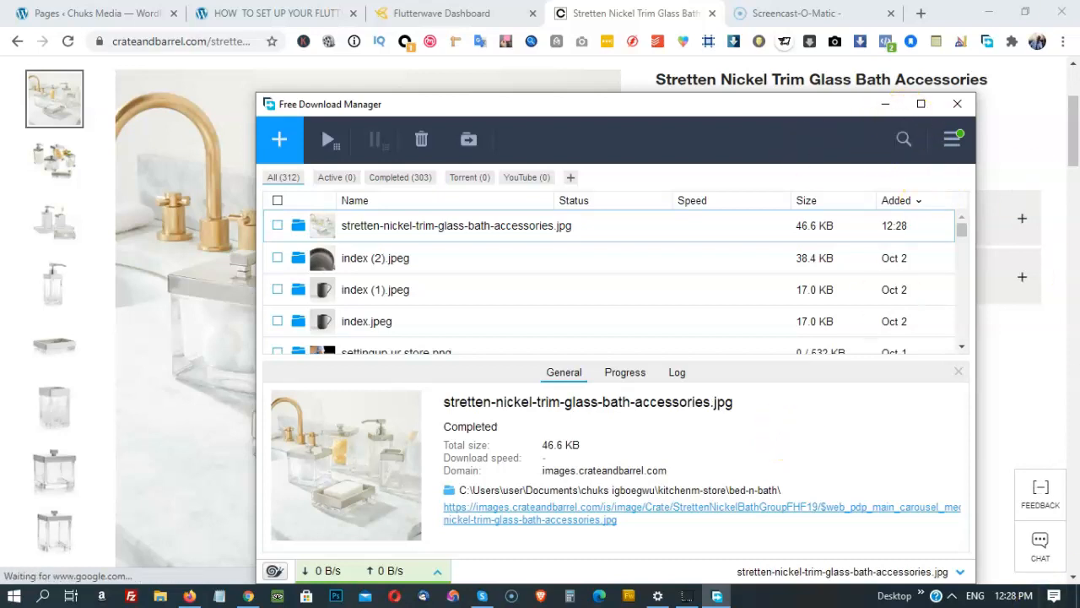
left_click(957, 104)
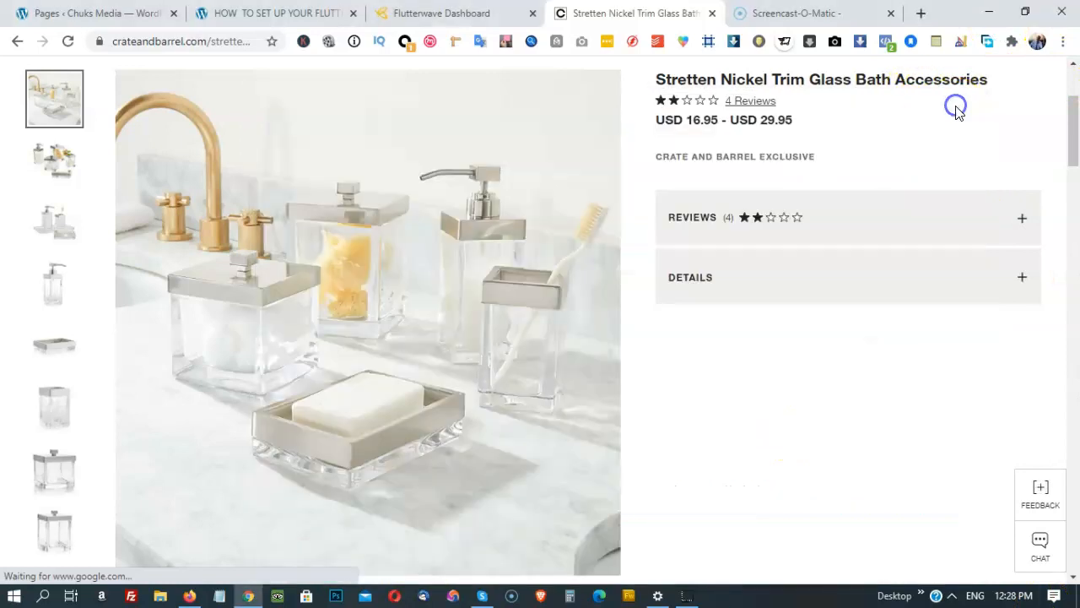
- Download the second gallery image as StrettenNickelBathGroupF19.jpg to the bed-n-bath folder and dismiss the download manager
left_click(59, 169)
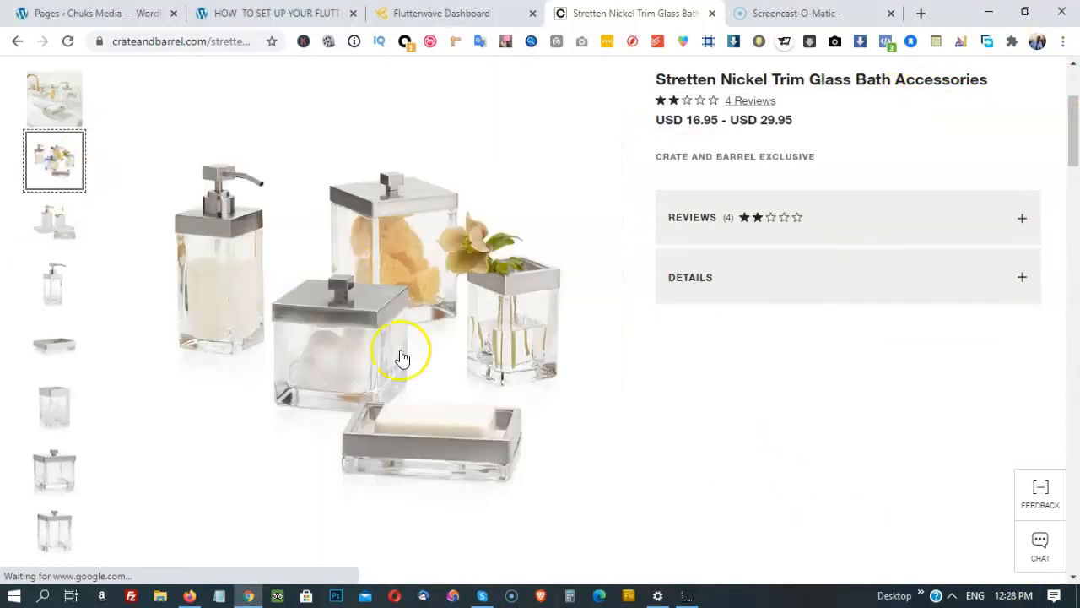
right_click(345, 341)
left_click(390, 372)
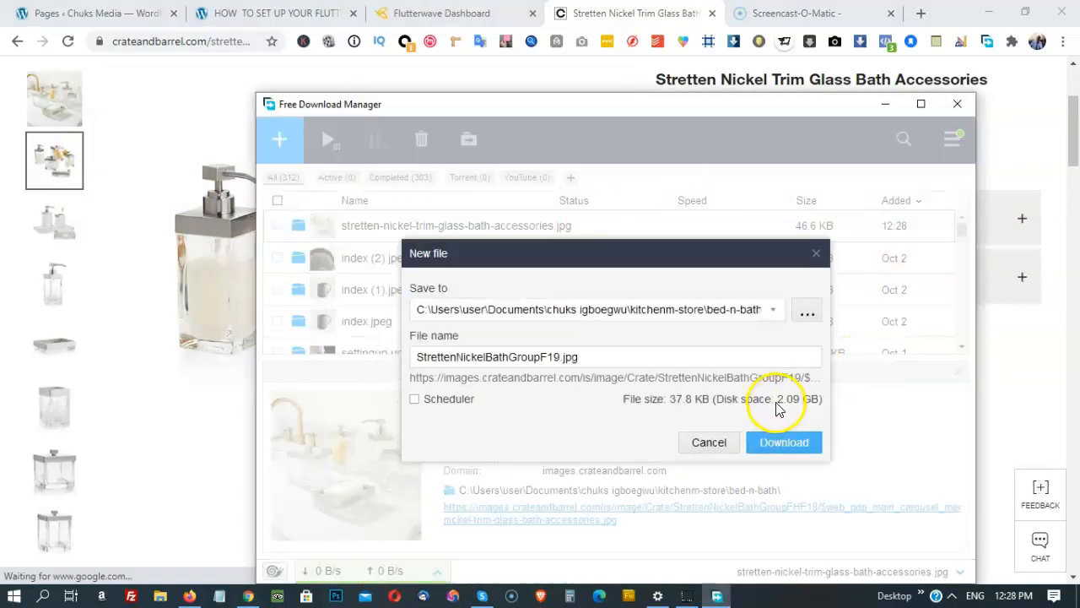
left_click(782, 446)
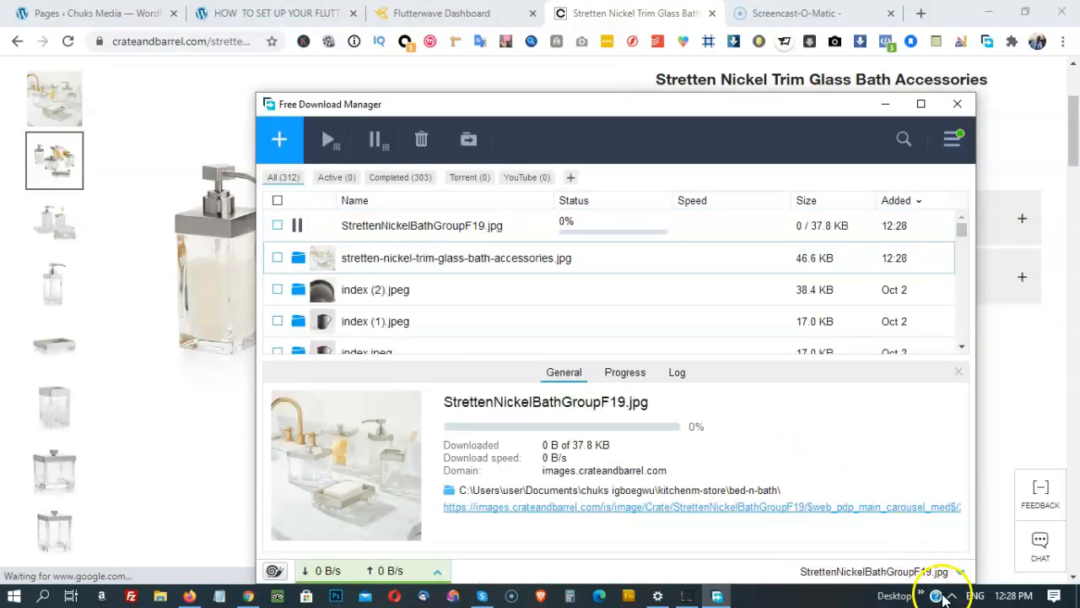
left_click(952, 596)
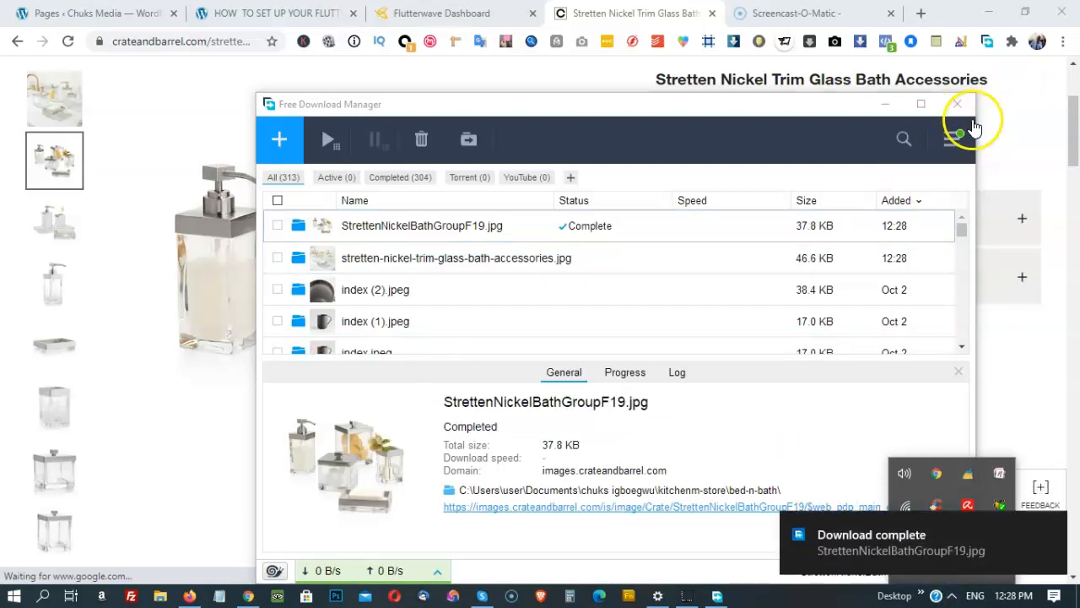
left_click(959, 104)
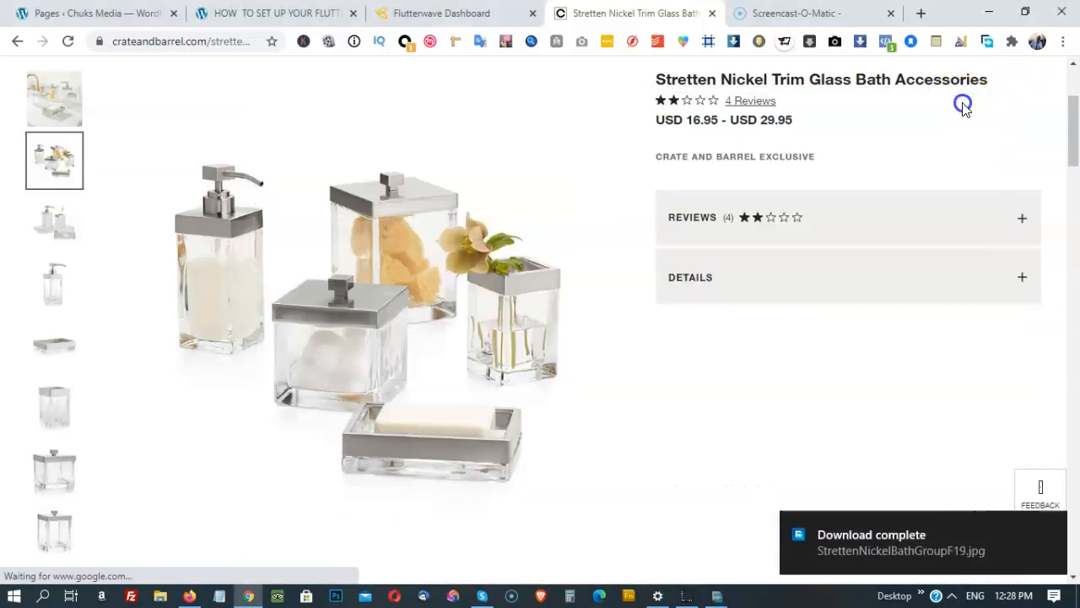
- Download the third gallery image, showing the glass tray set, to the bed-n-bath folder and return to the product title
left_click(56, 226)
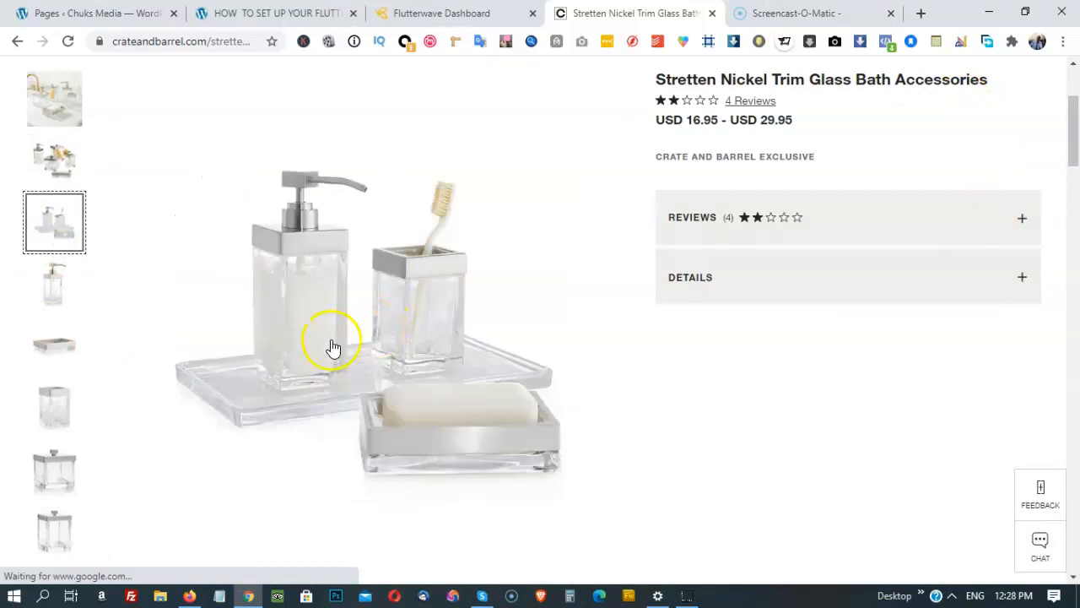
right_click(333, 346)
left_click(384, 370)
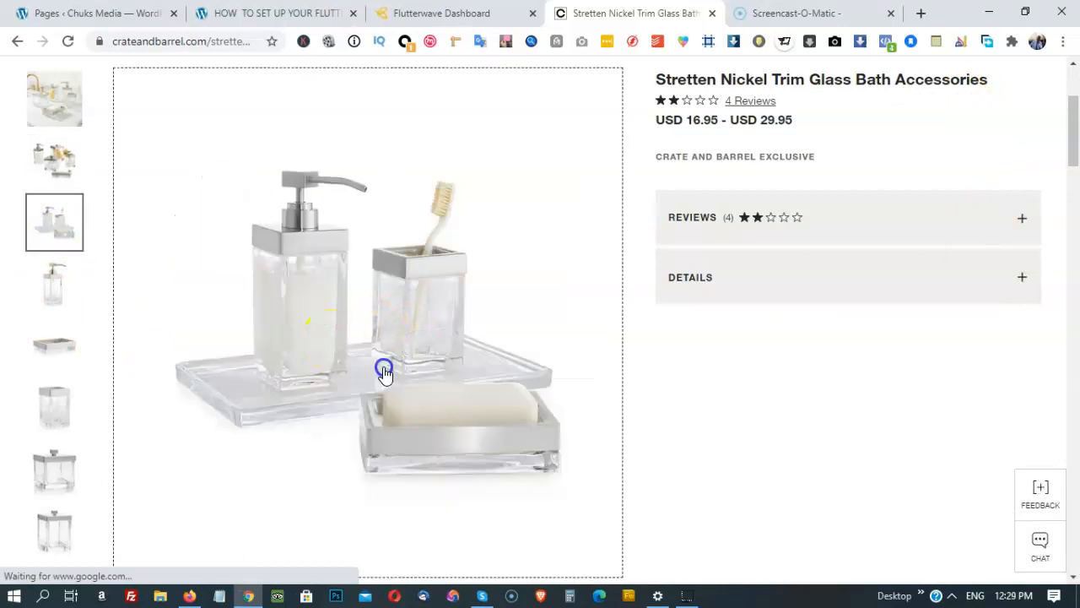
left_click(772, 400)
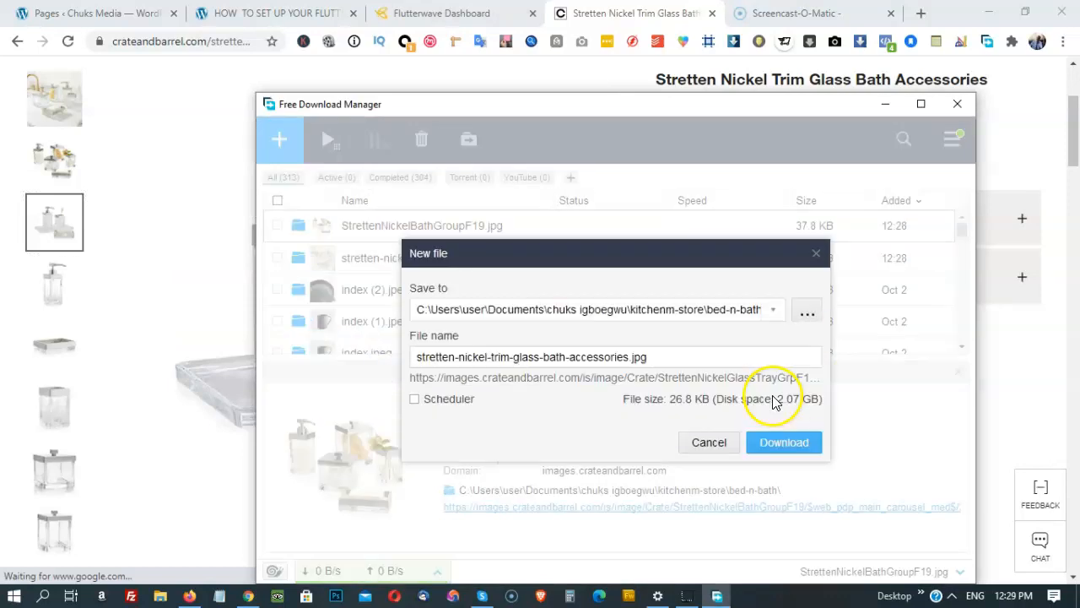
left_click(783, 444)
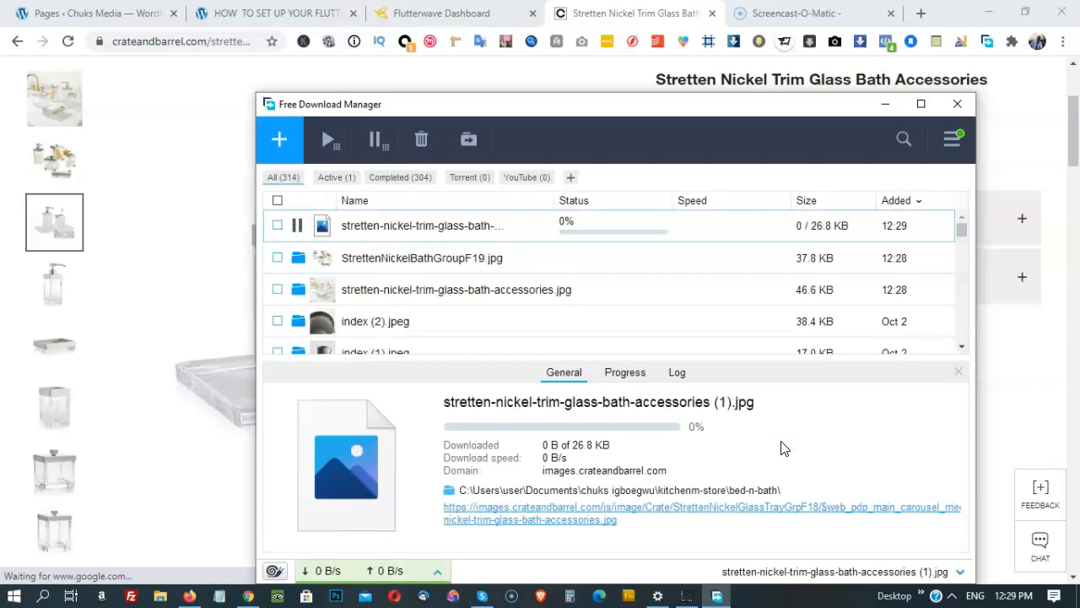
left_click(954, 103)
left_click_drag(1076, 130, 1076, 99)
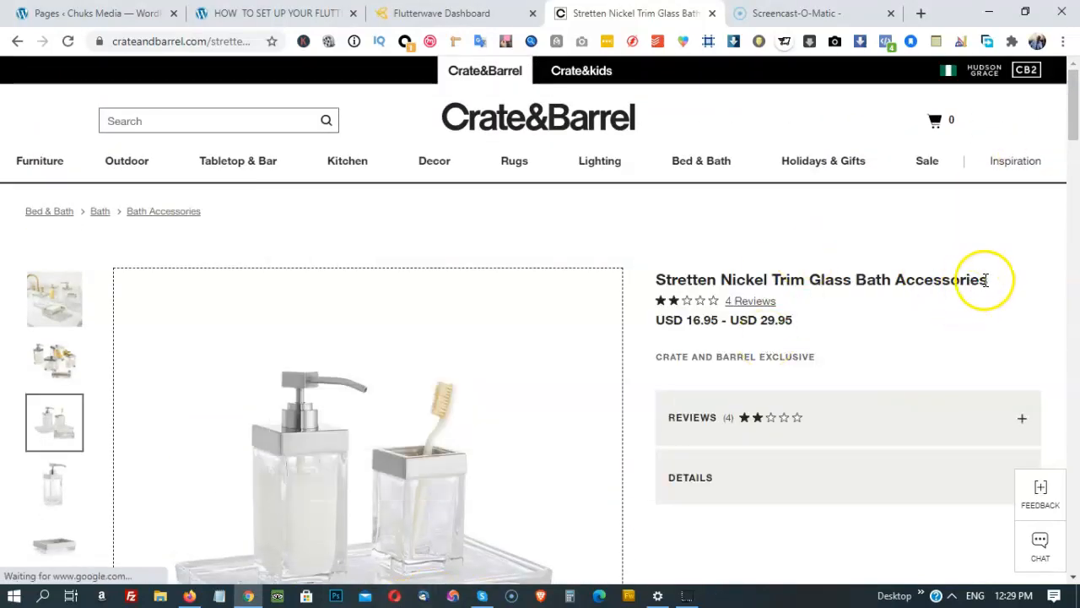
- Copy the title Stretten Nickel Trim Glass Bath Accessories from the Crate and Barrel page into the product name on the Flutterwave dashboard
left_click_drag(987, 279, 659, 284)
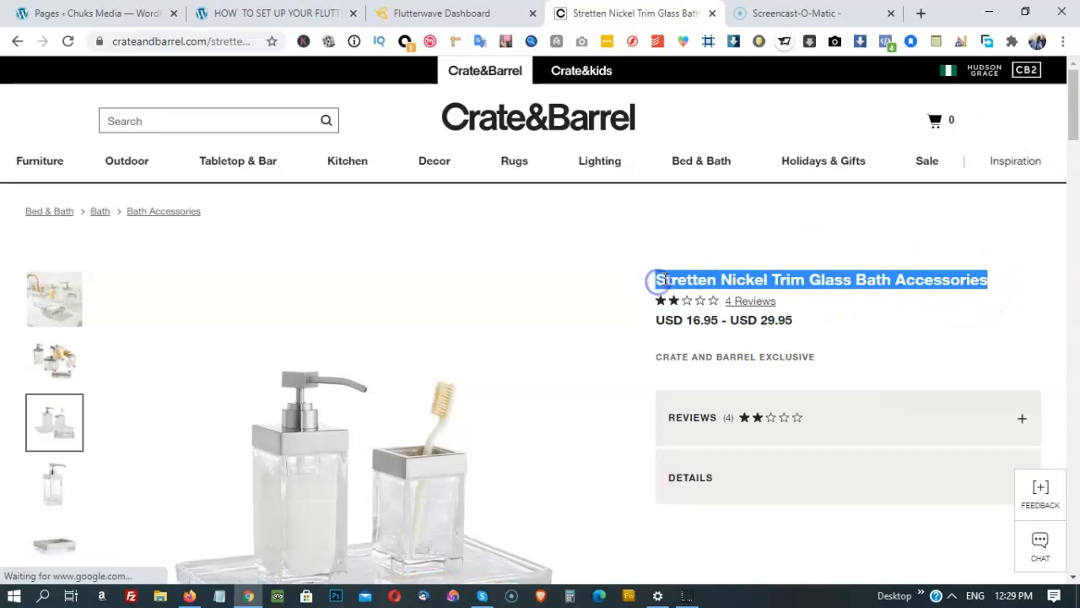
right_click(663, 282)
left_click(703, 292)
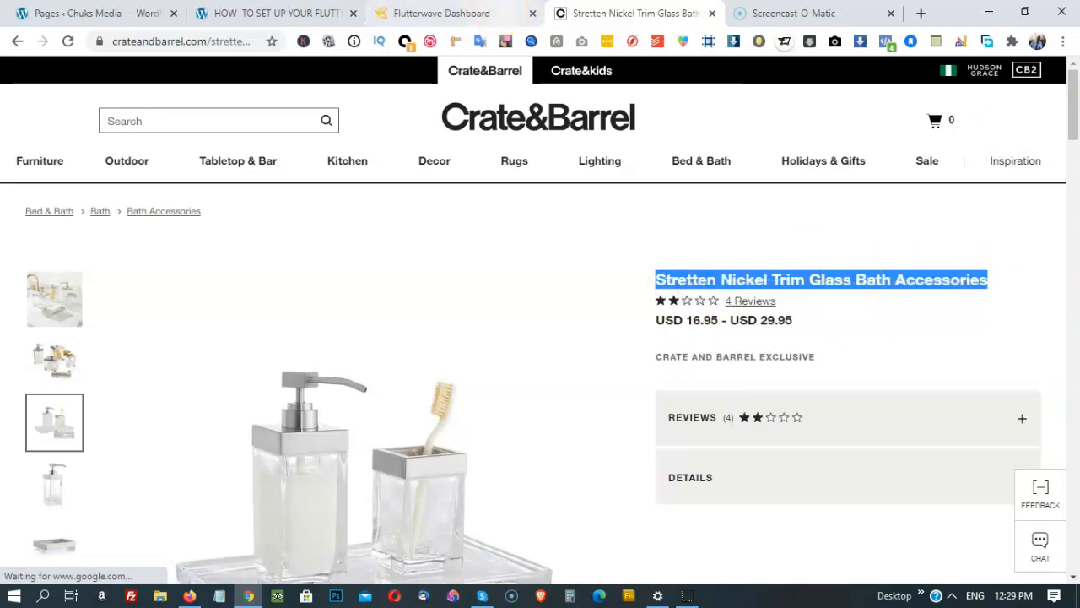
left_click(386, 16)
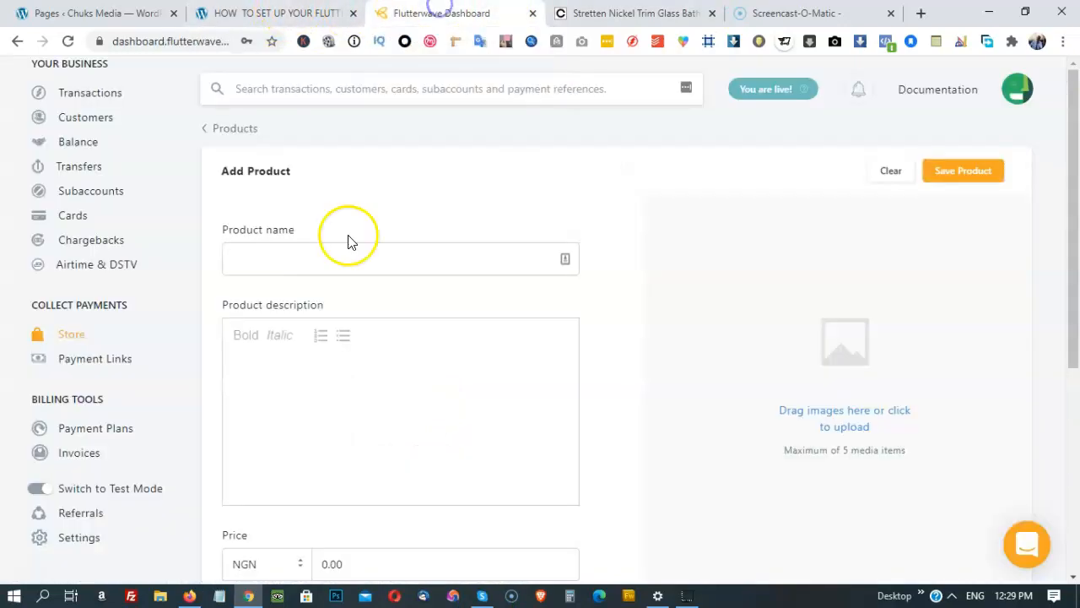
left_click(255, 259)
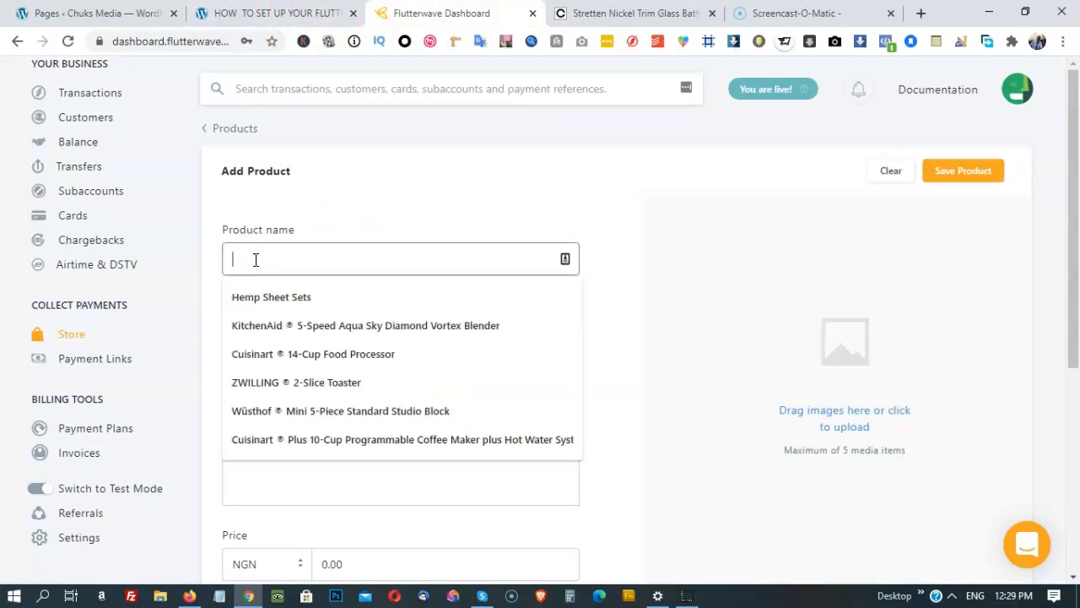
key("ctrl+v")
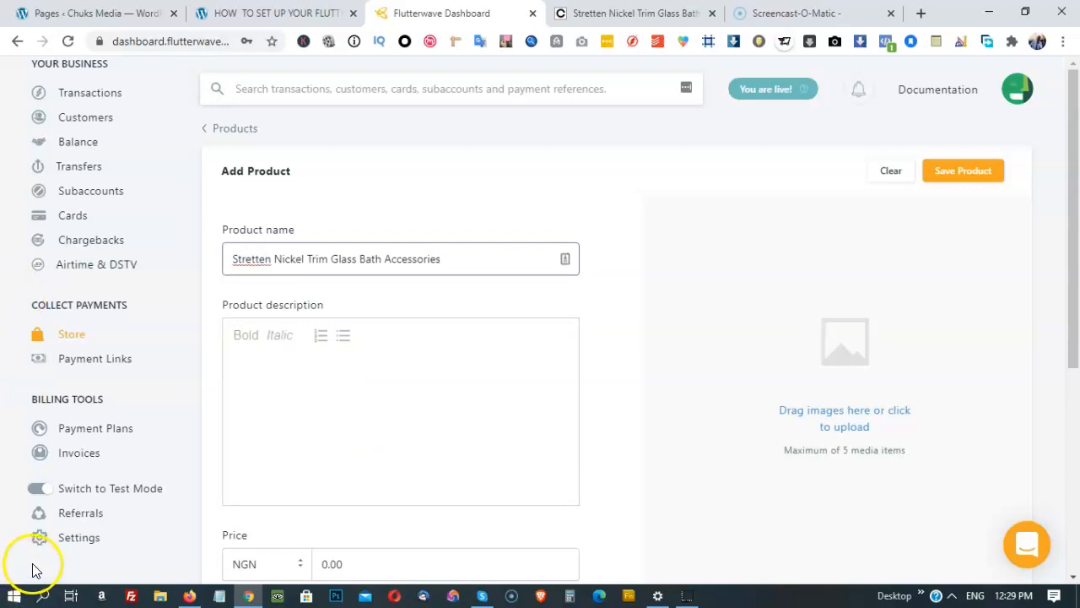
- Copy the full details text and bullet list from the Crate and Barrel product page into the Flutterwave product description
left_click(624, 14)
left_click_drag(1072, 96, 1049, 115)
left_click(700, 347)
mouse_move(1073, 115)
left_mouse_down()
mouse_move(1061, 164)
mouse_move(1064, 126)
left_mouse_up()
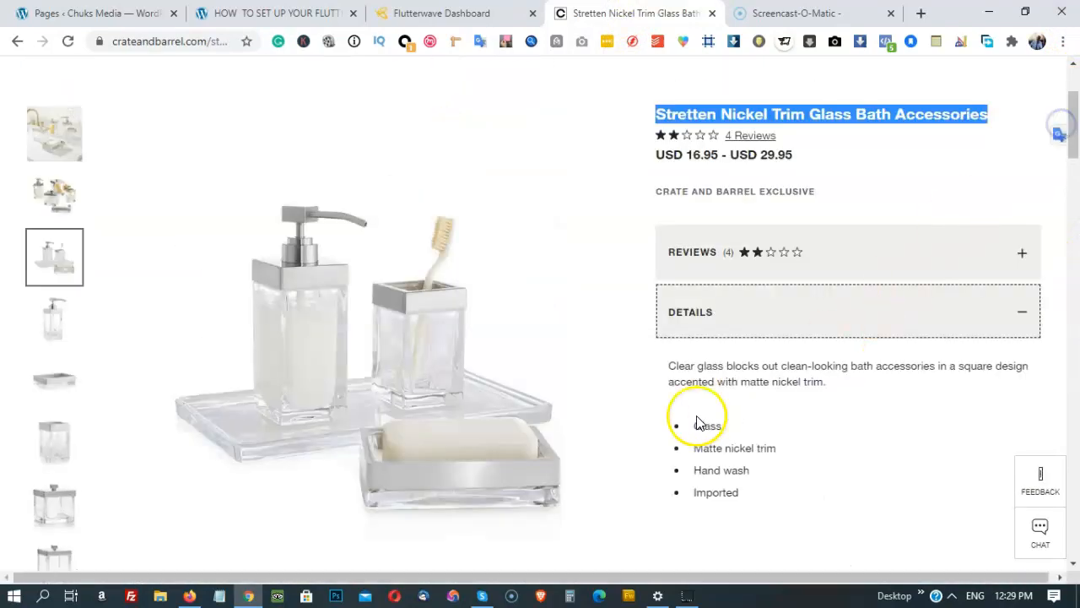
left_click_drag(671, 366, 731, 499)
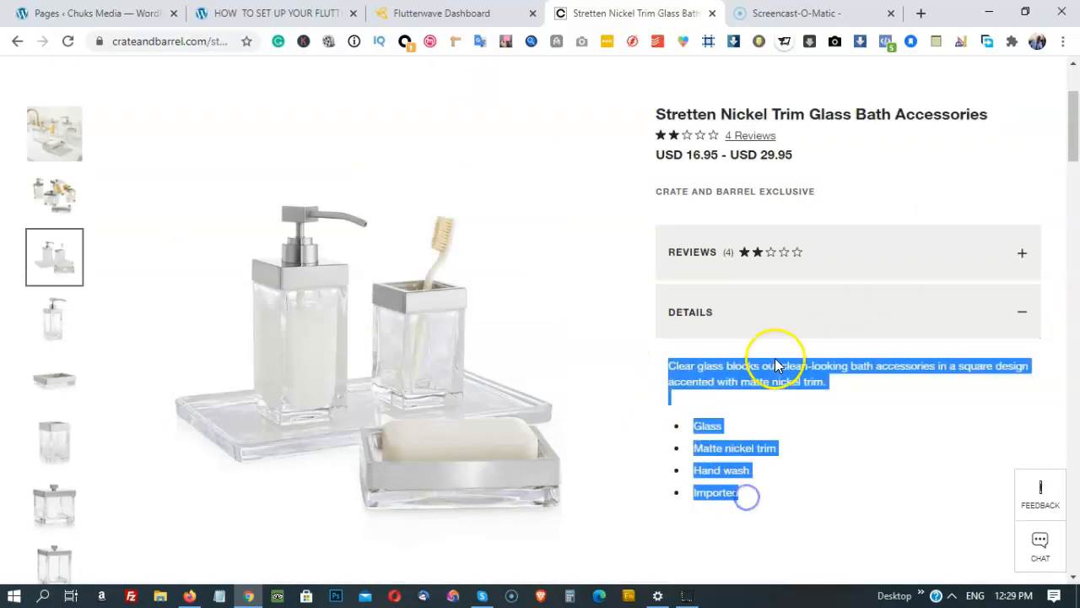
right_click(704, 379)
left_click(755, 391)
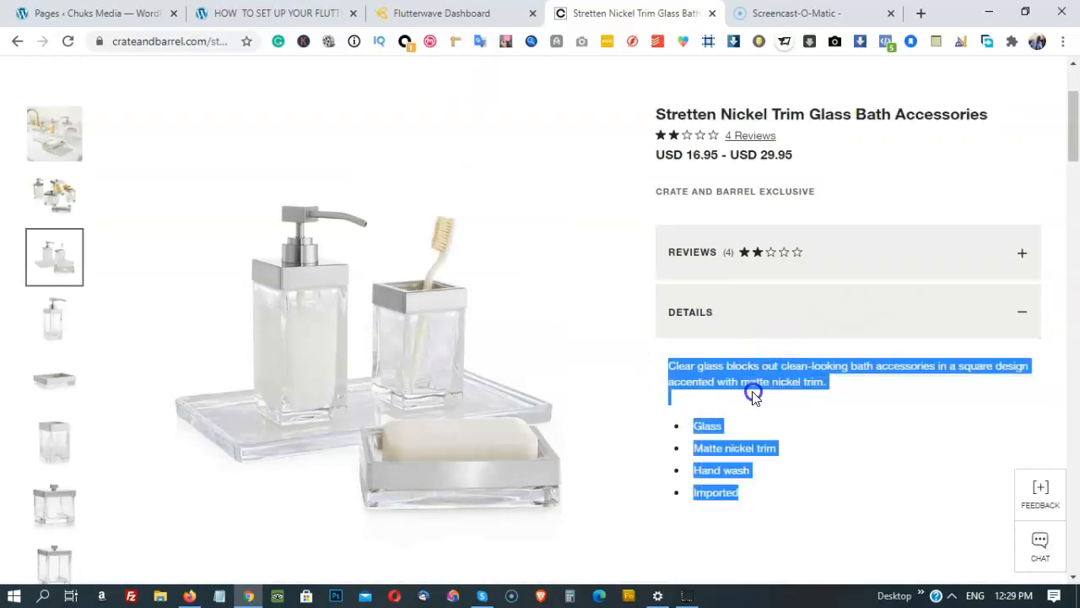
left_click(456, 13)
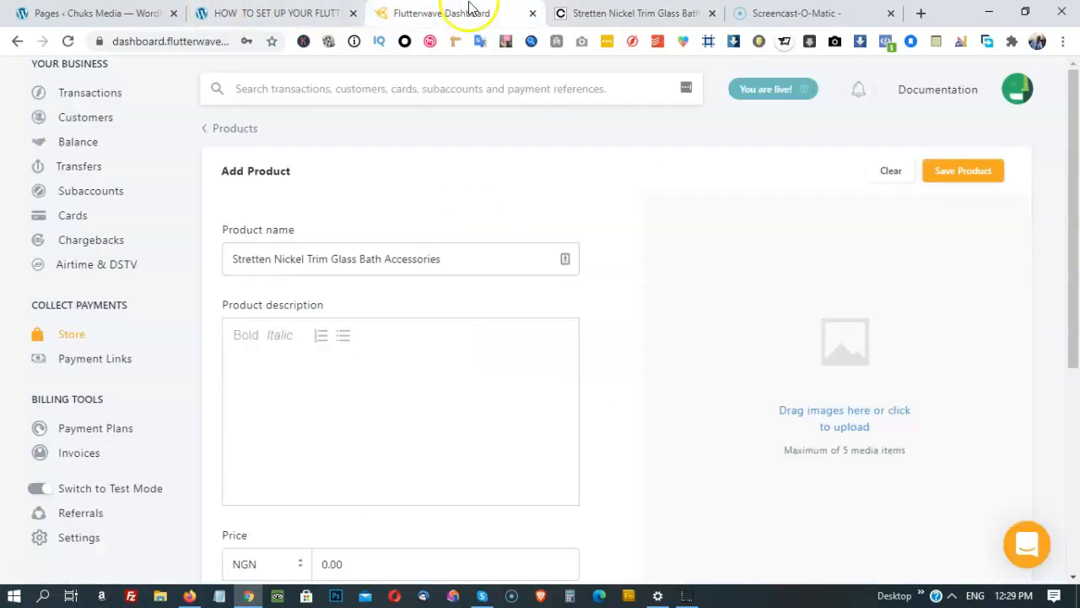
left_click(299, 368)
key("ctrl+v")
- Set the product's price to NGN 5,000.00, its weight to 2.00 kg and the number of items in stock to 5
left_click(1079, 169)
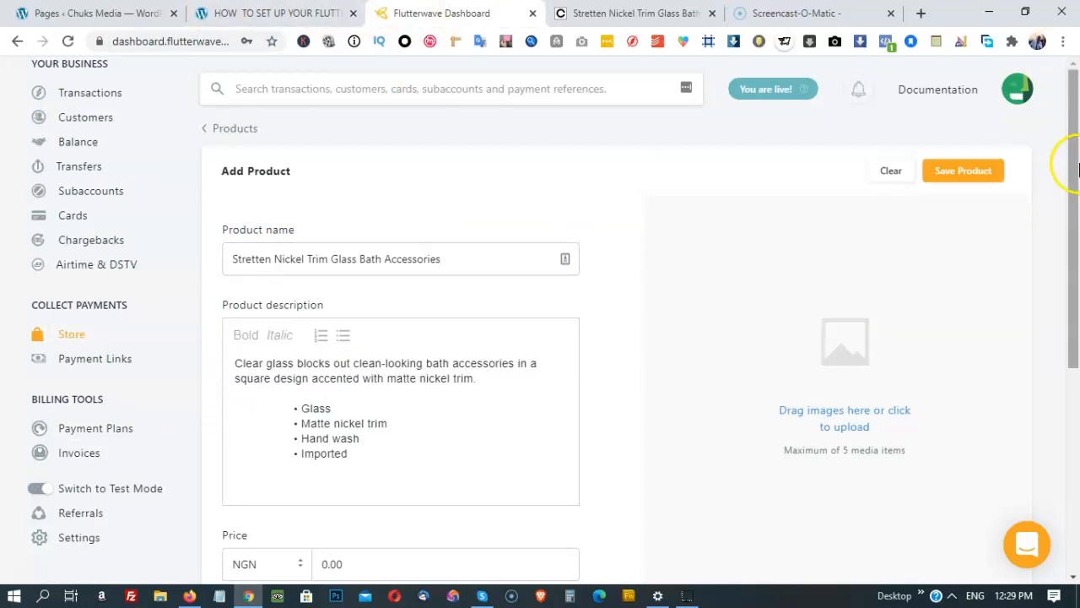
left_click_drag(1073, 213, 1061, 309)
left_click(324, 383)
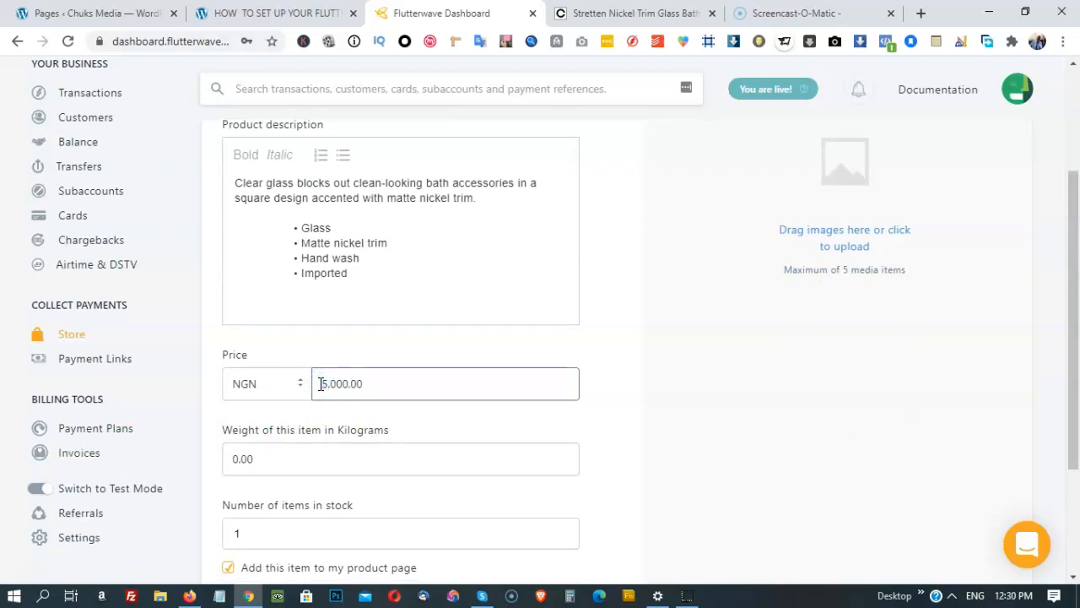
left_click(235, 458)
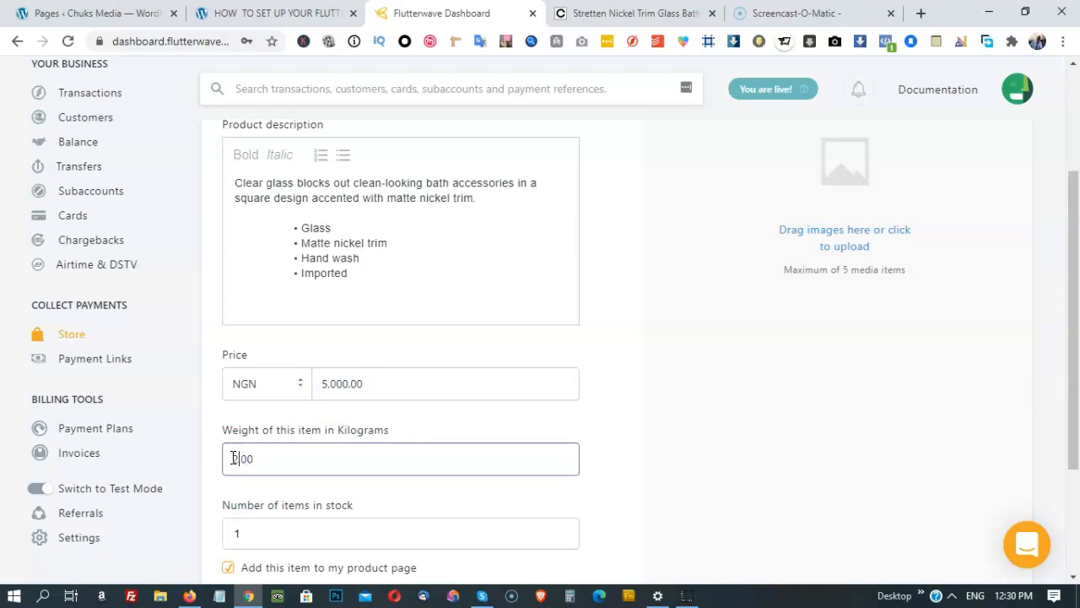
left_click_drag(241, 535, 209, 541)
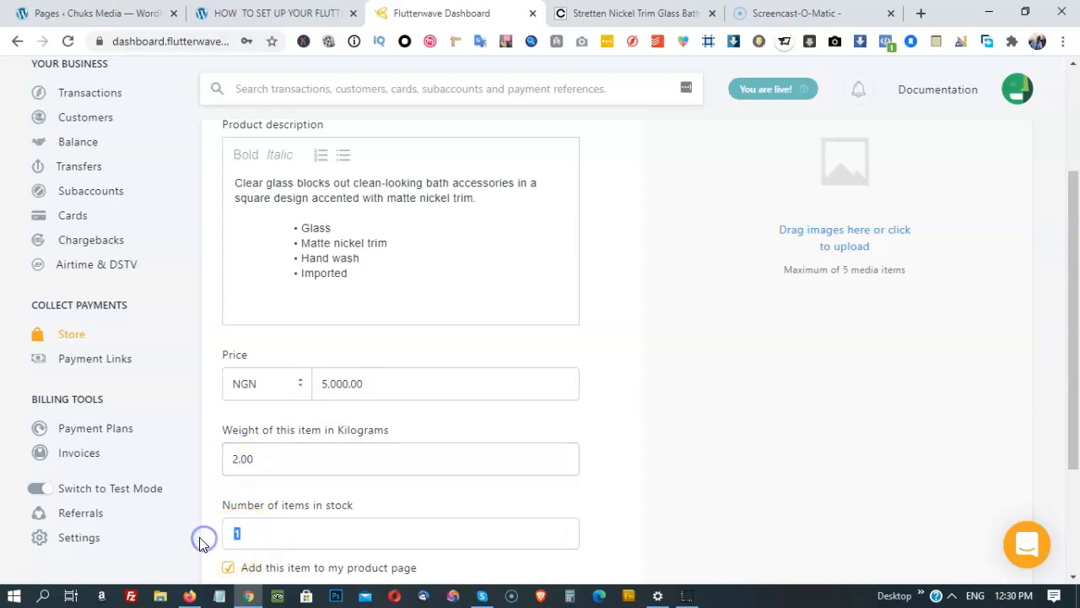
- Upload stretten-nickel-trim-glass-bath-accessories.jpg from the bed-n-bath folder as the first product image
left_click_drag(1074, 167, 1069, 68)
left_click(841, 412)
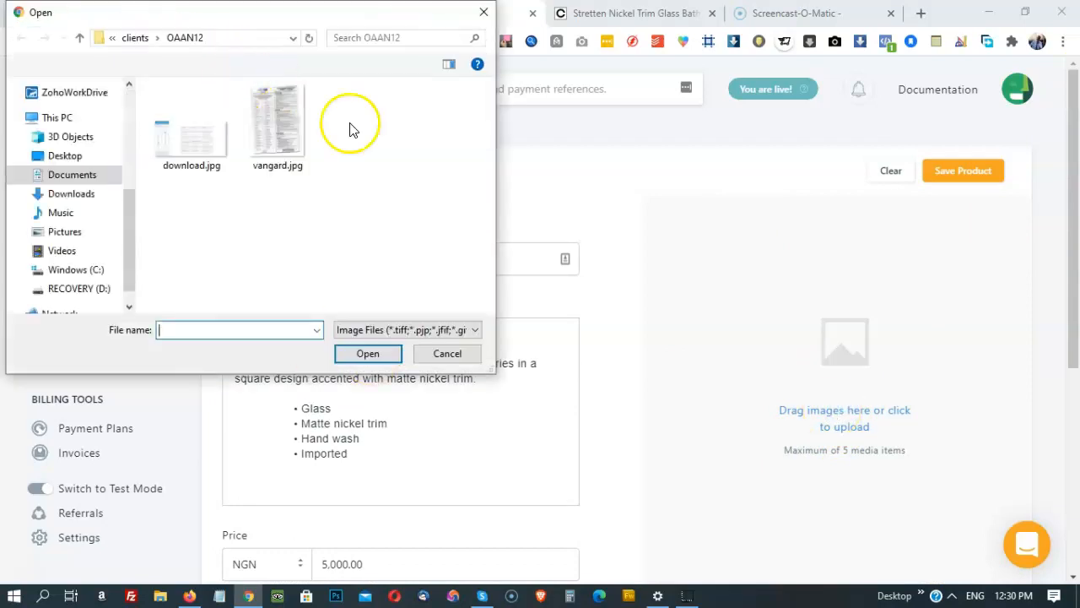
scroll(130, 211, "up", 3)
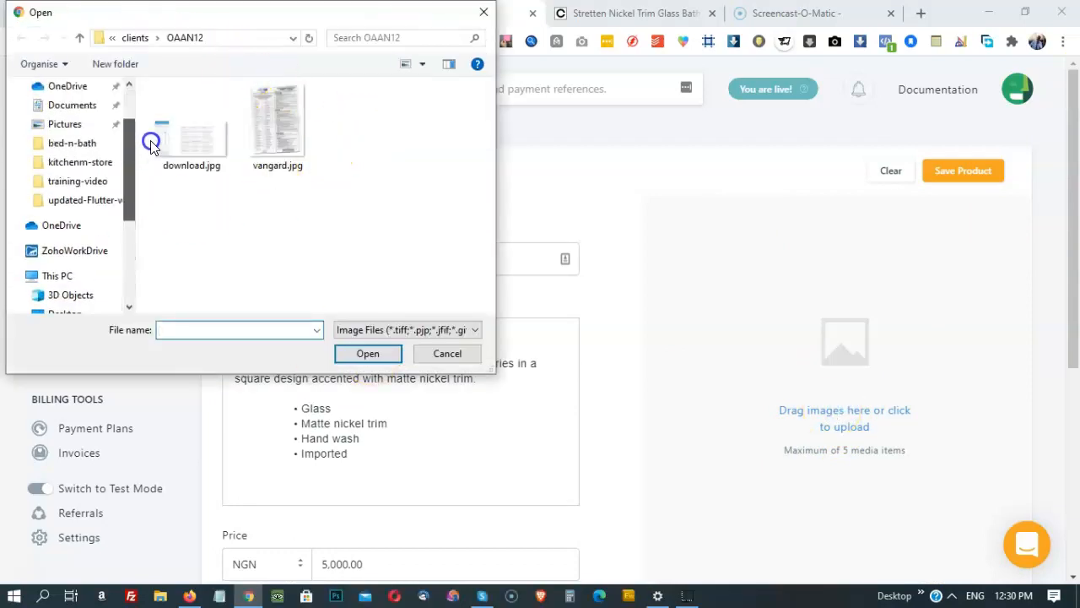
left_click(73, 142)
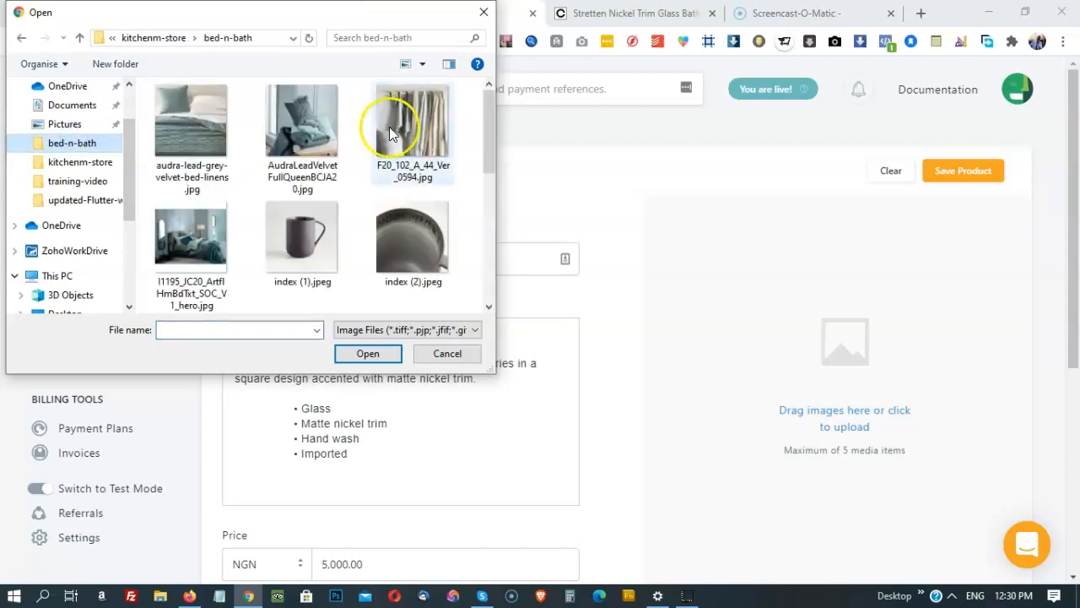
scroll(486, 129, "down", 5)
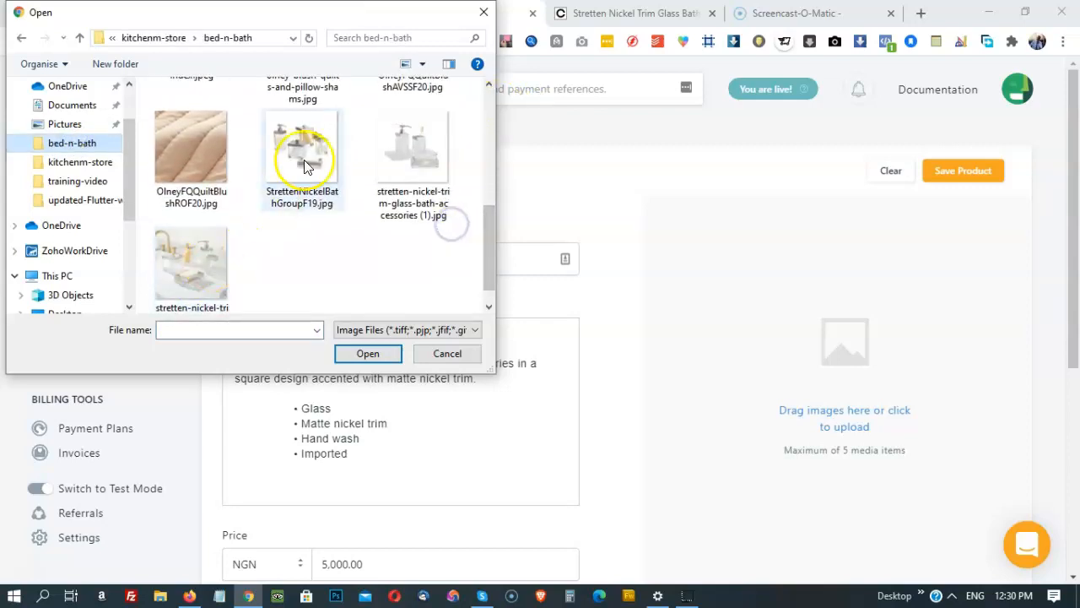
left_click(181, 272)
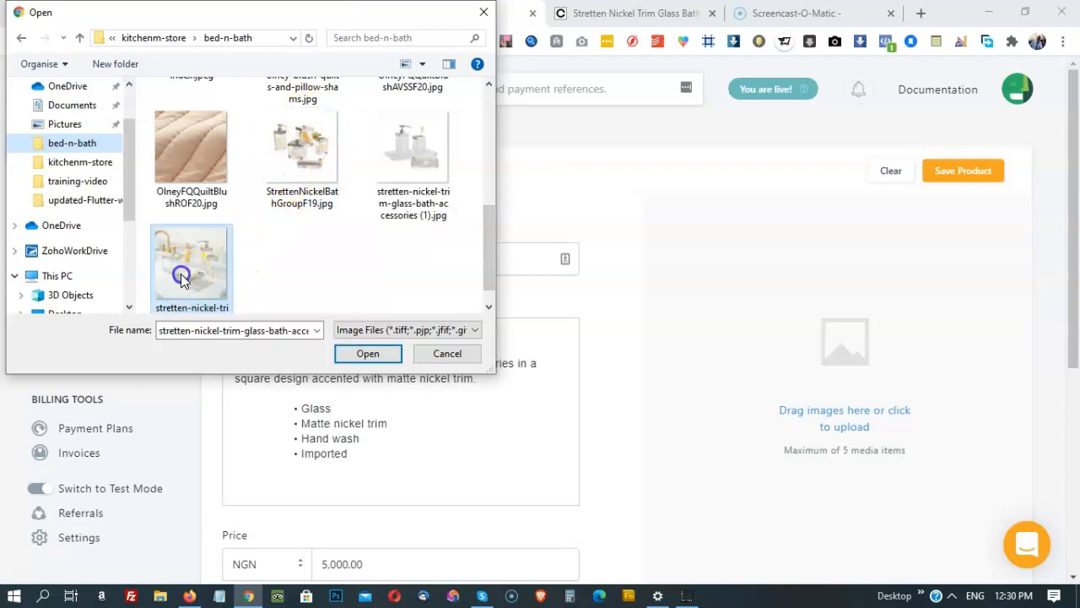
left_click(363, 354)
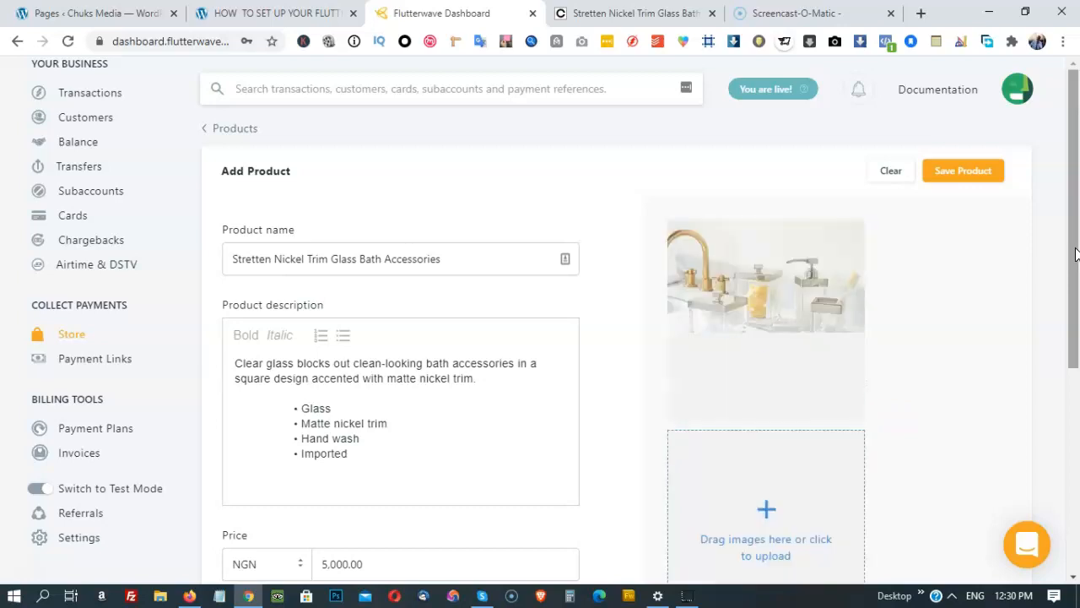
- Upload StrettenNickelBathGroupF19.jpg from the bed-n-bath folder as the second product image
left_click_drag(1068, 291, 1067, 350)
left_click(764, 328)
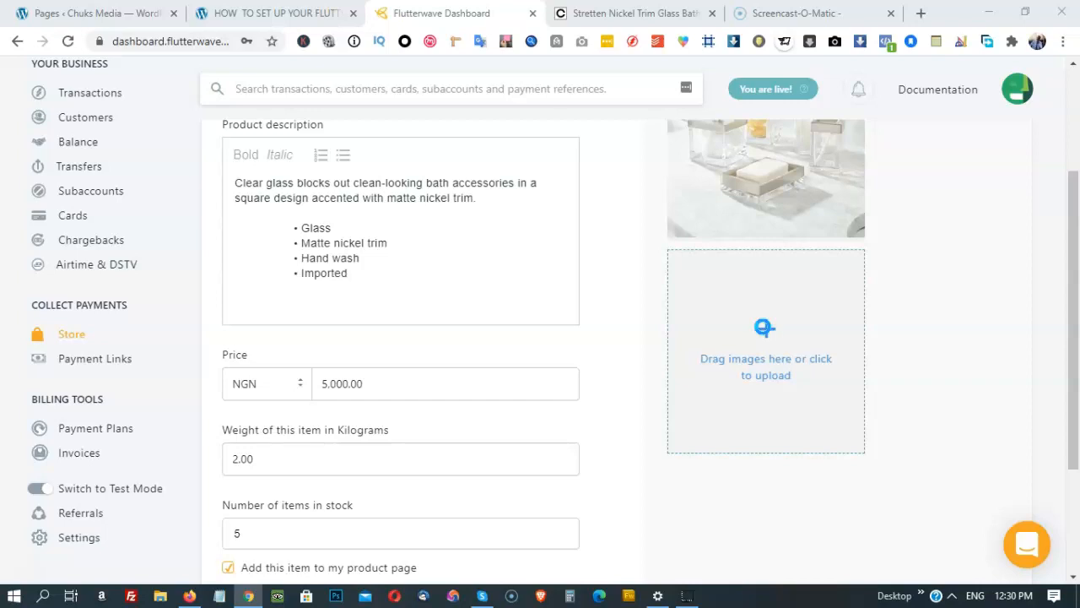
left_click_drag(489, 125, 471, 224)
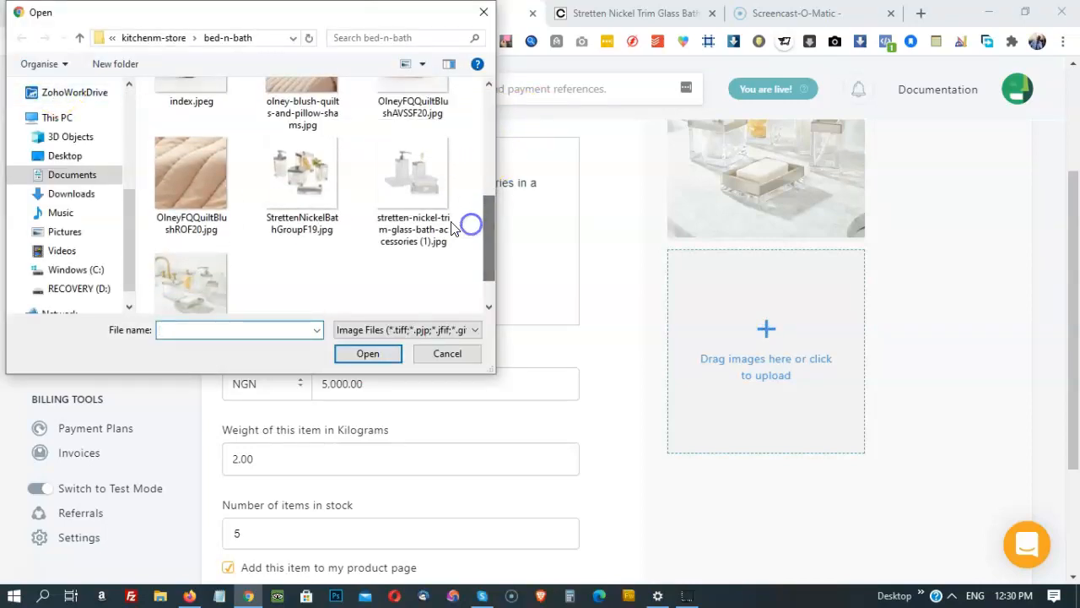
left_click(303, 180)
left_click(361, 353)
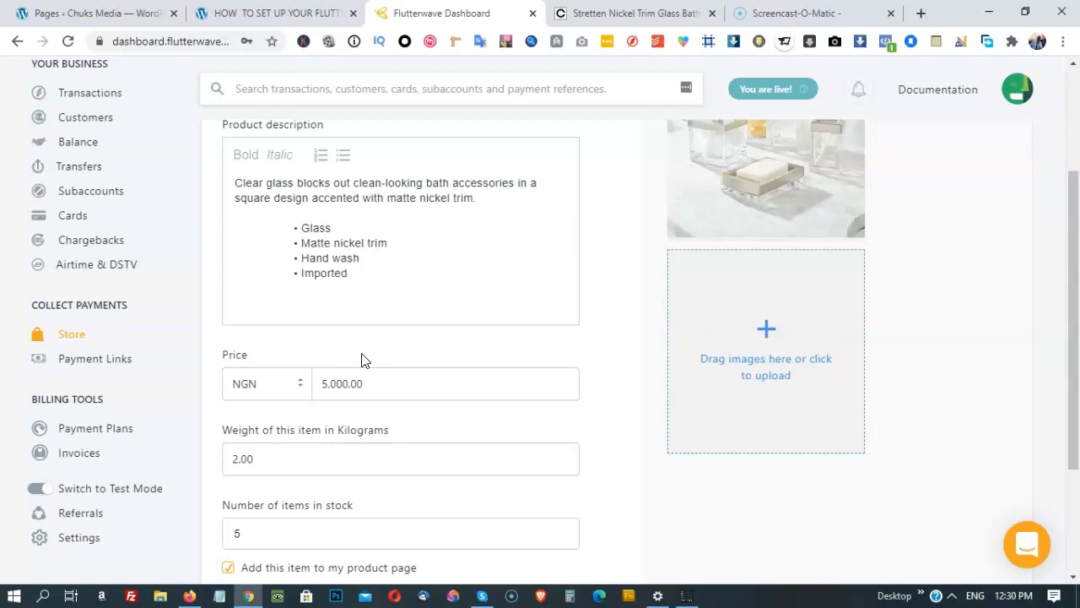
- Upload stretten-nickel-trim-glass-bath-accessories (1).jpg from the bed-n-bath folder as the third product image
left_click(1073, 186)
scroll(1074, 186, "down", 3)
left_click(767, 314)
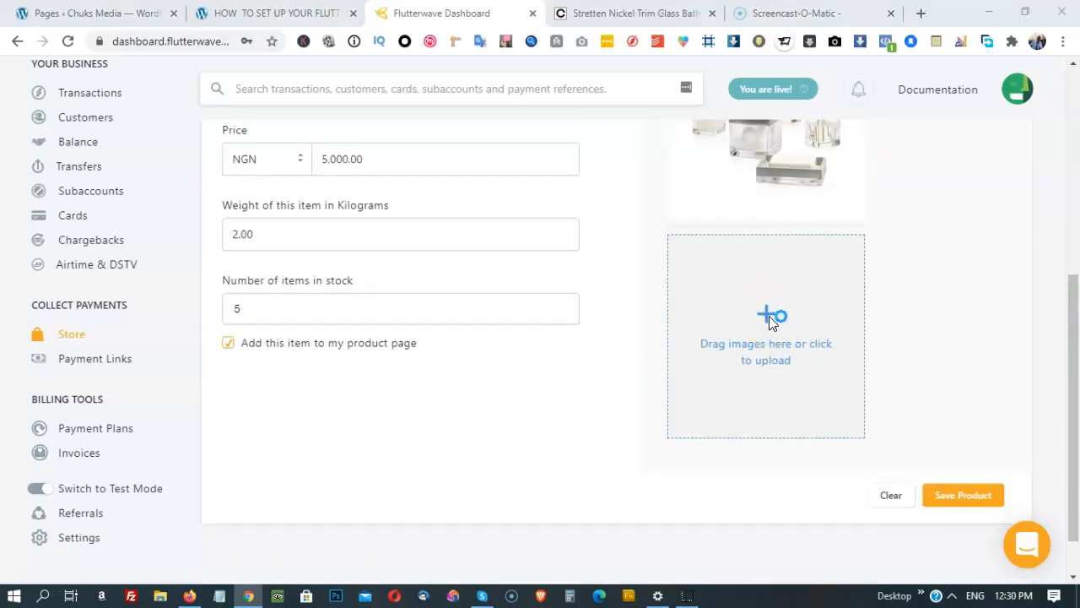
left_click_drag(484, 148, 462, 318)
left_click(415, 121)
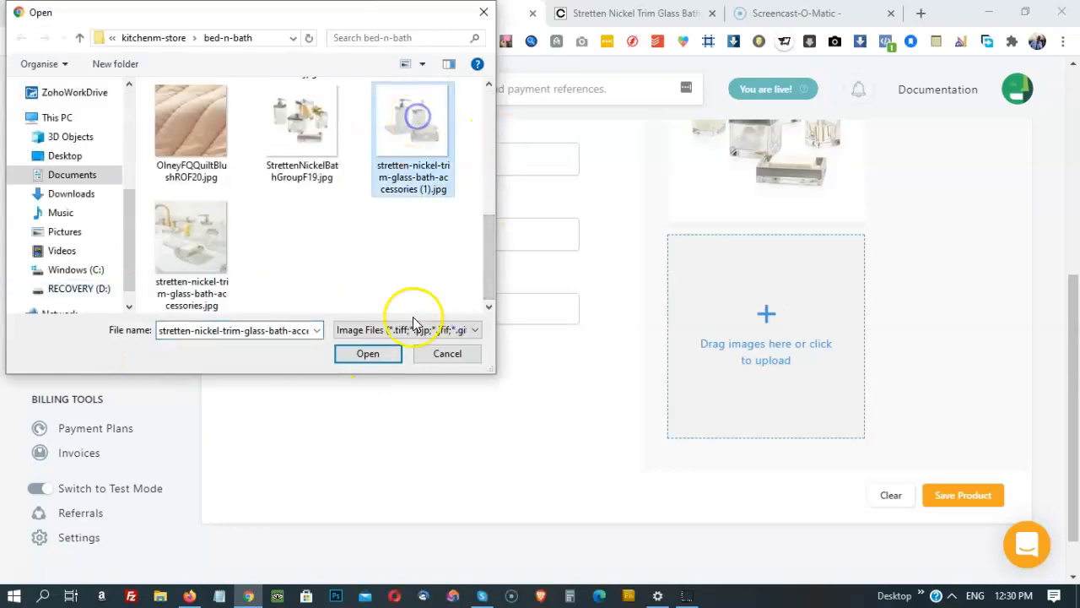
left_click(370, 353)
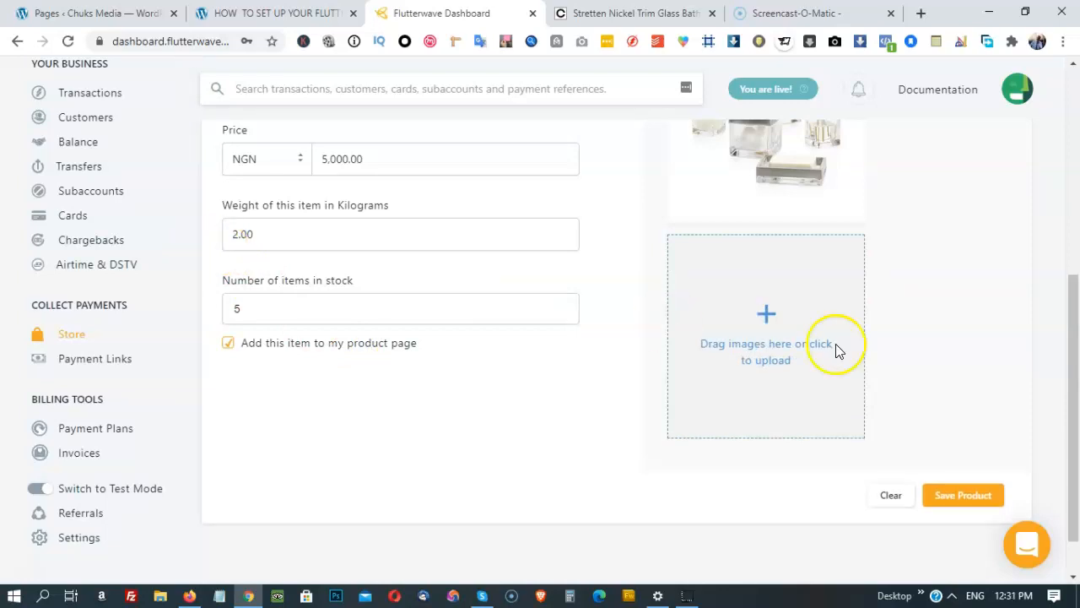
- Review the completed Add Product form from name to stock quantity and save the product
left_click_drag(1071, 337, 1078, 155)
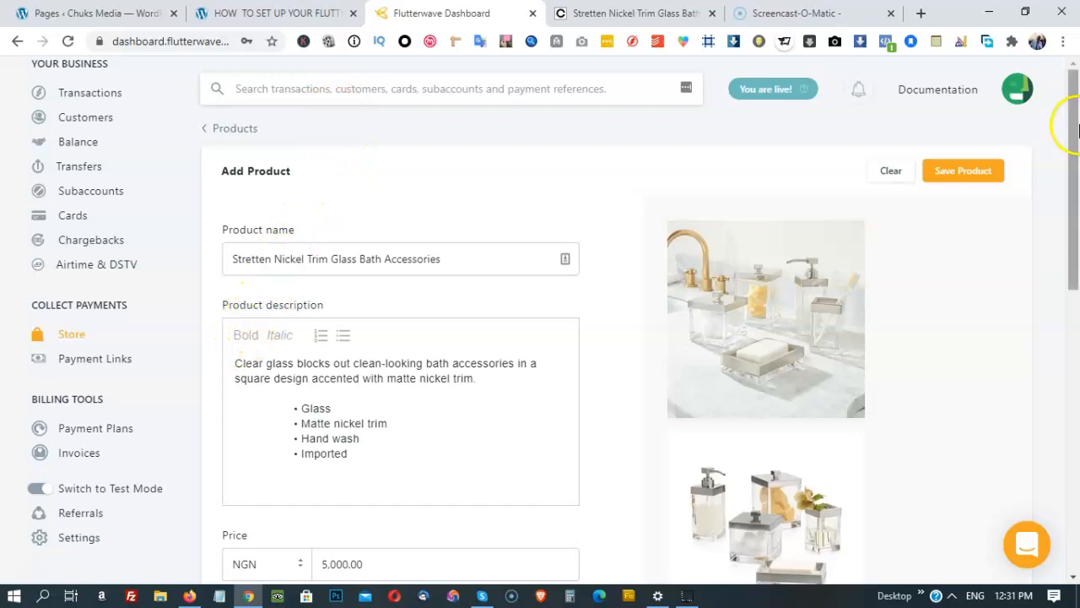
left_click_drag(1077, 127, 1077, 233)
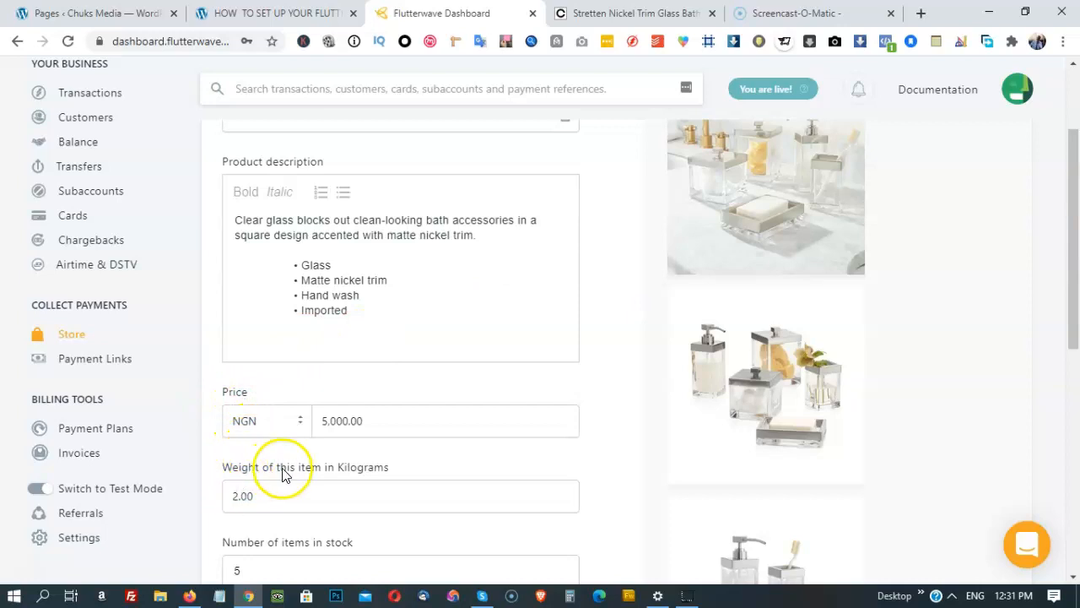
left_click_drag(1061, 229, 1073, 137)
left_click(954, 174)
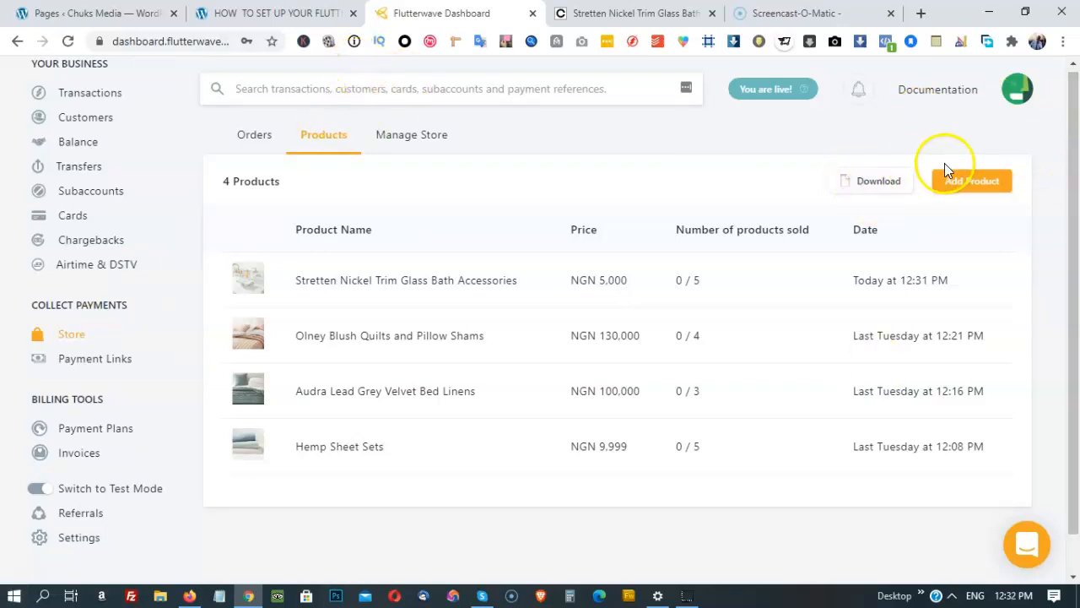
- Start adding another product in the store and open the Blush Turkish Bath Robe page from Crate and Barrel's bathroom accessories
left_click(961, 186)
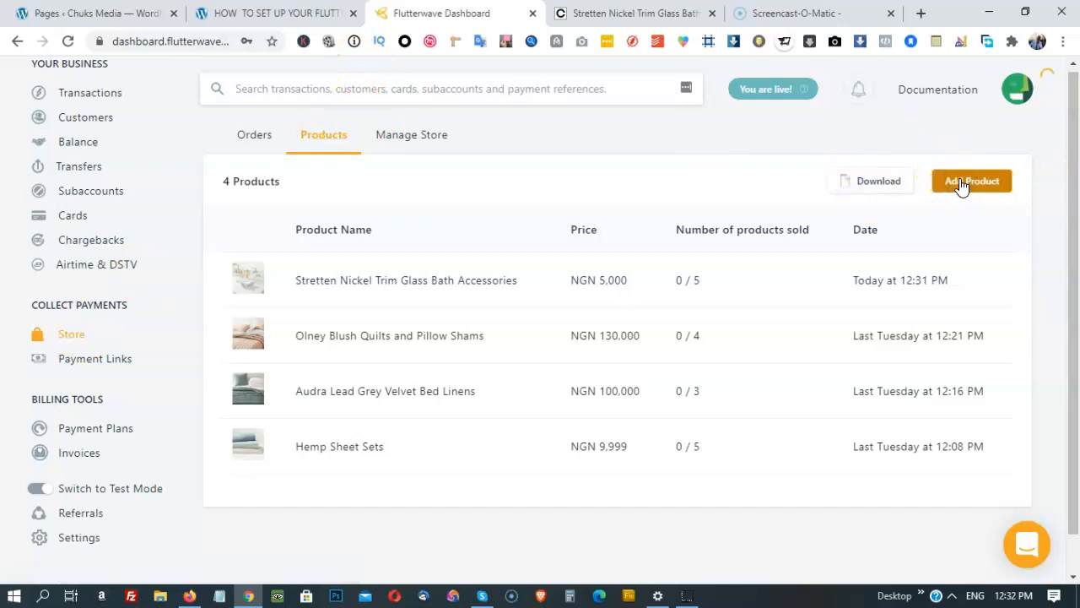
left_click(667, 13)
left_click_drag(1069, 169, 1070, 72)
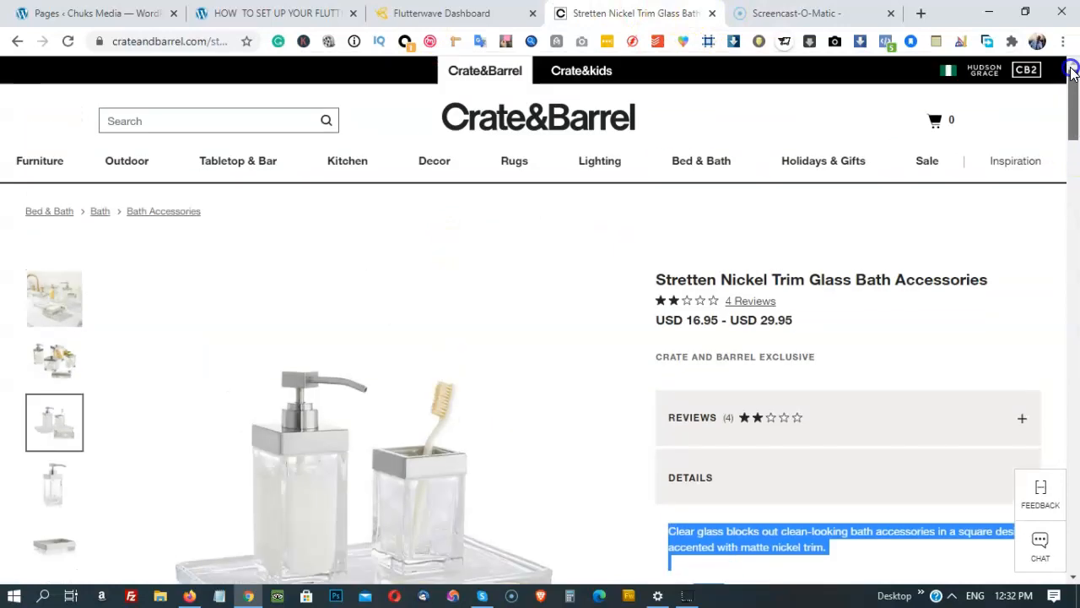
left_click(18, 43)
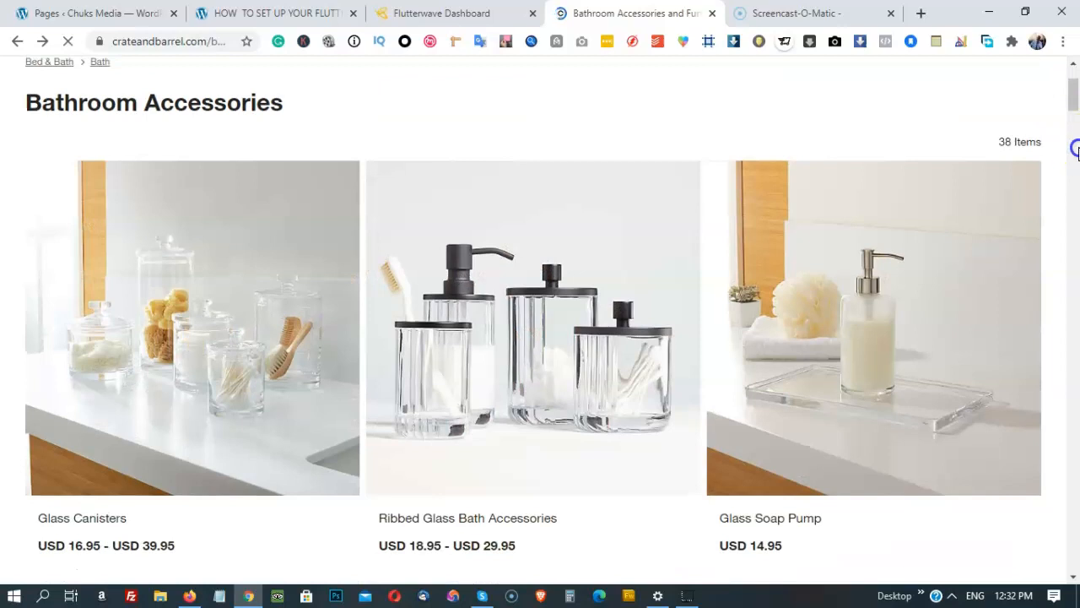
left_click_drag(1075, 96, 1076, 125)
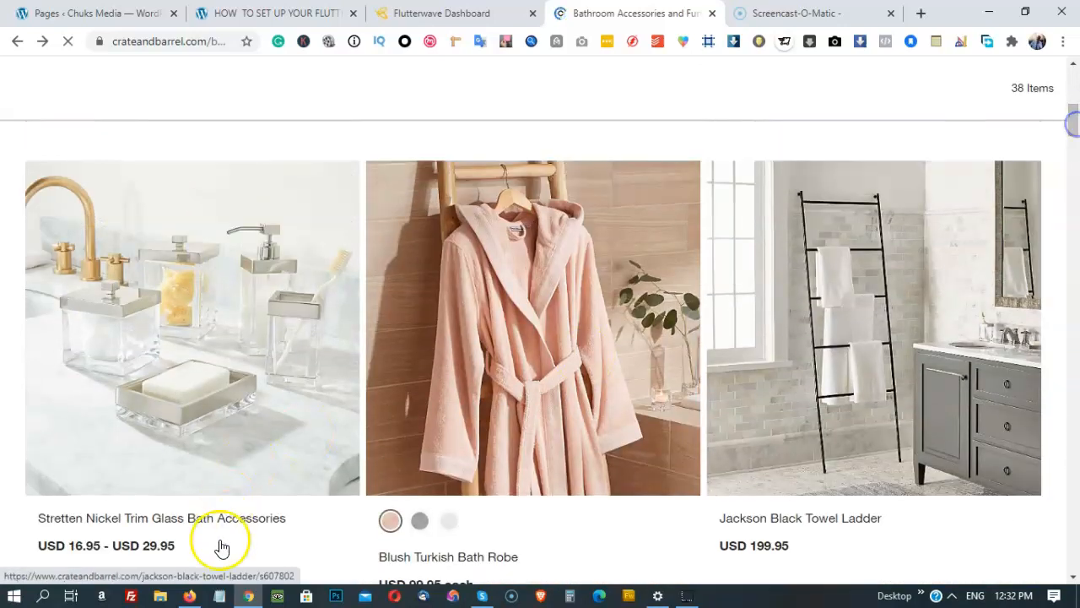
left_click(500, 363)
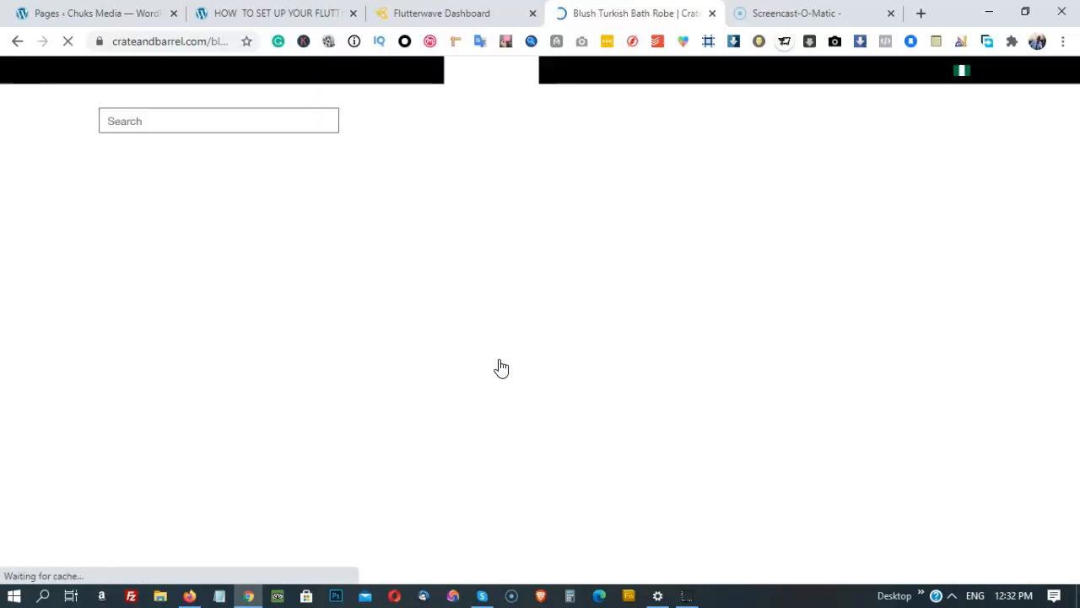
- Download the main Blush Turkish Bath Robe image as blush-turkish-bath-robe.jpg into the bed-n-bath folder
left_click_drag(1074, 126, 1056, 162)
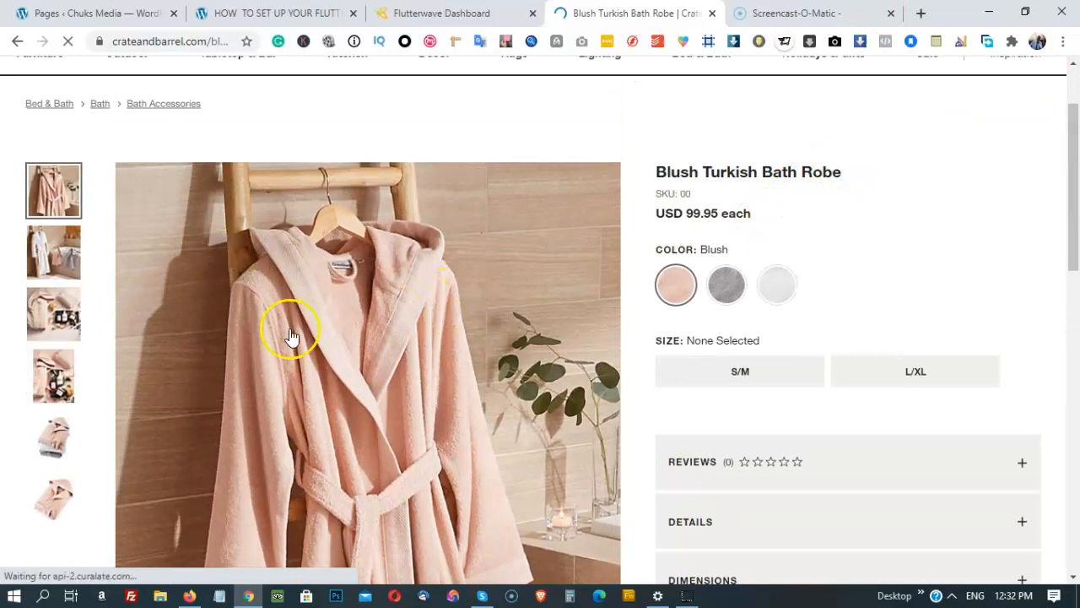
right_click(347, 337)
left_click(394, 365)
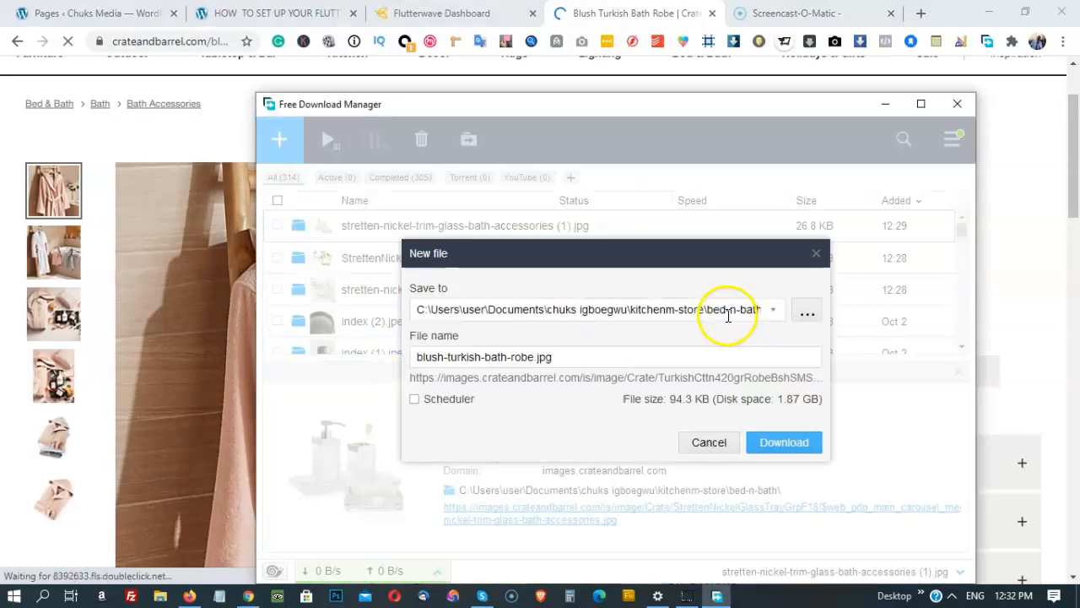
left_click(783, 444)
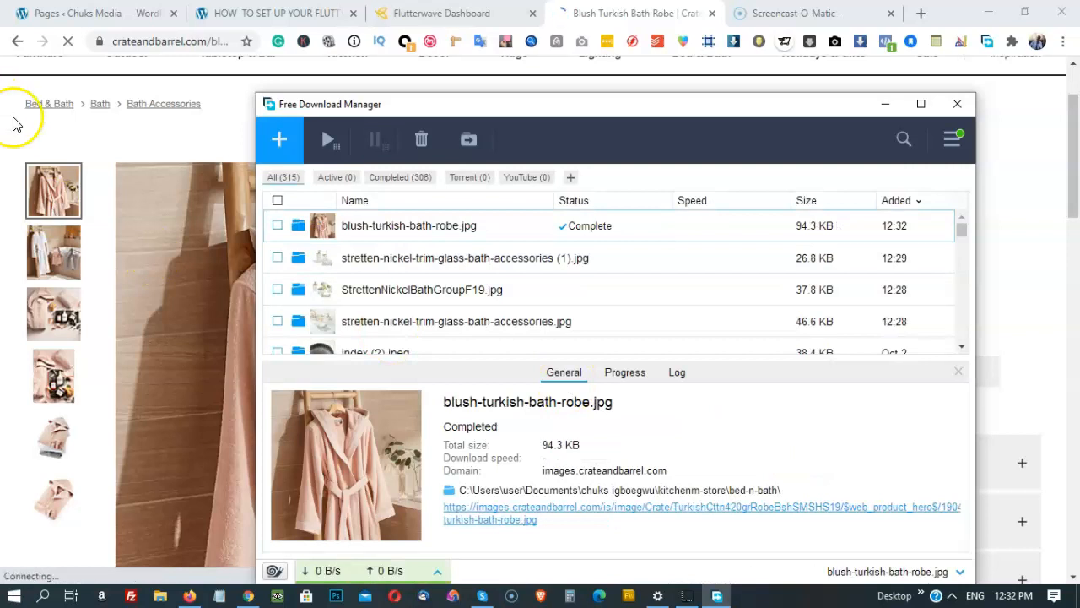
- Download the second gallery image, the white robe beside the bathtub, as TurkishCttnBthRobeGroupFHS19.jpg into the bed-n-bath folder
left_click(43, 262)
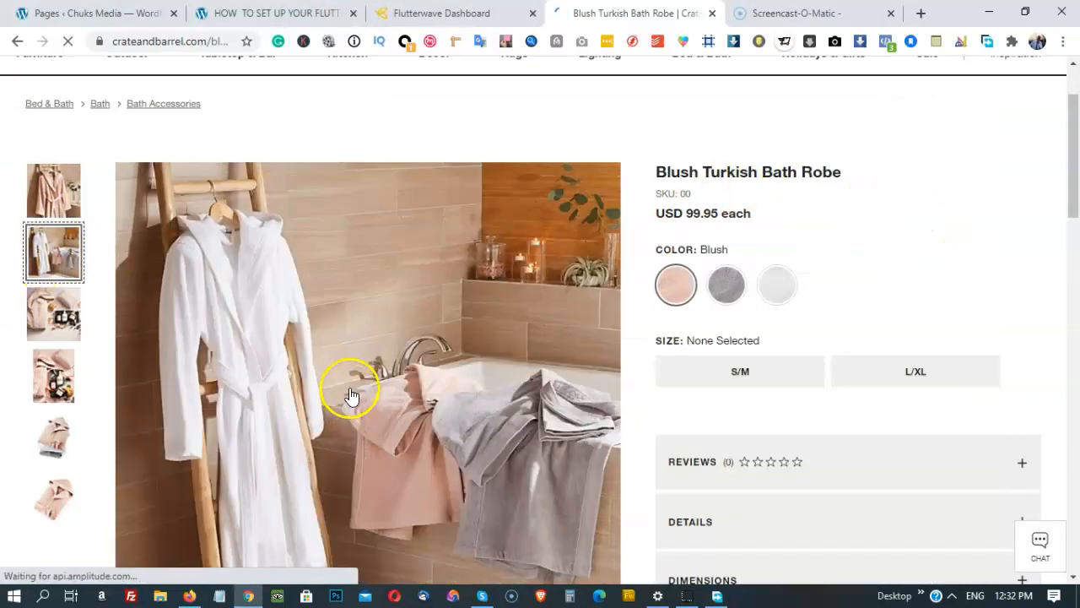
right_click(338, 386)
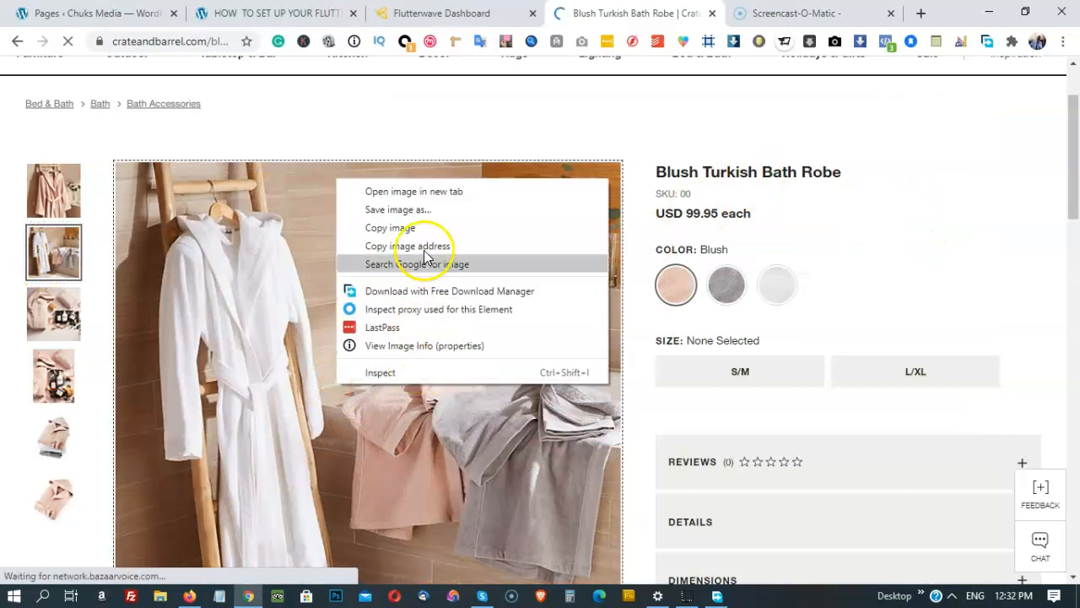
left_click(380, 210)
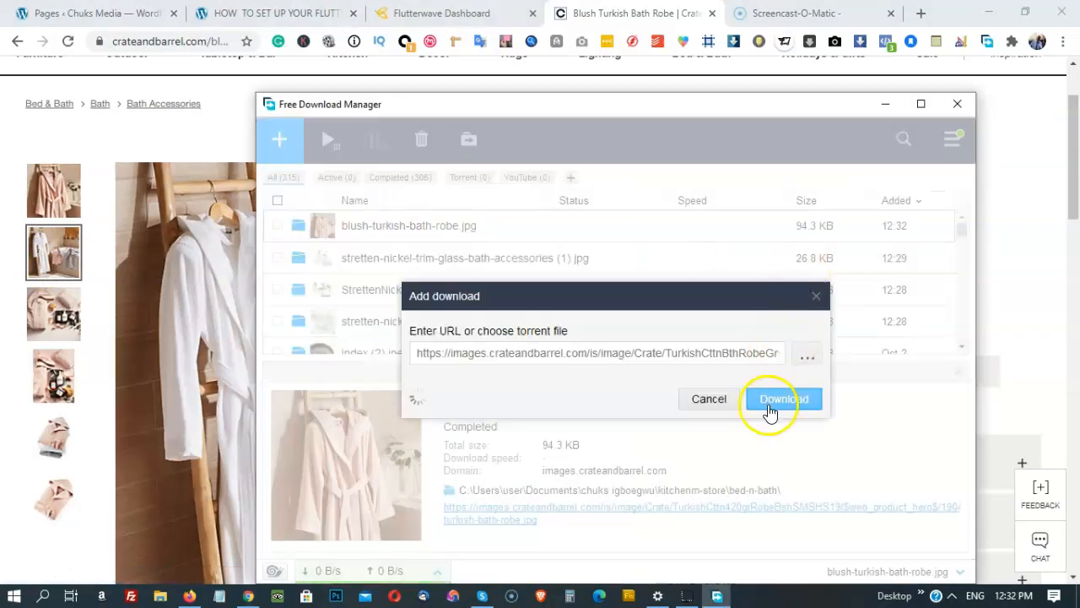
left_click(781, 445)
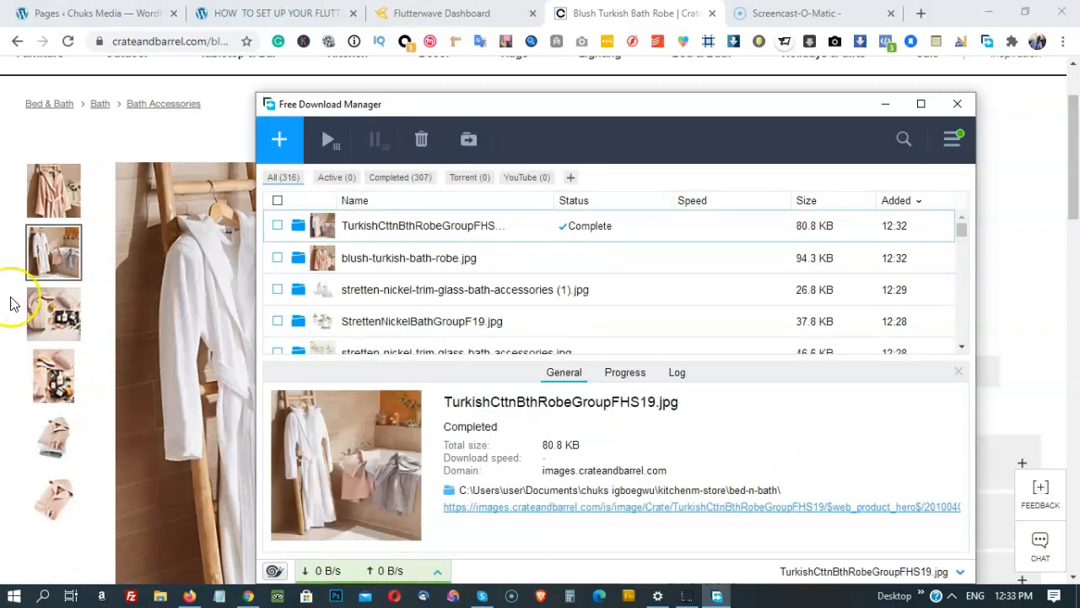
- Download the third gallery image, the folded robe with spa items, as PinkRobeSpaOMC19.jpg into the bed-n-bath folder and minimize the download manager
left_click(48, 319)
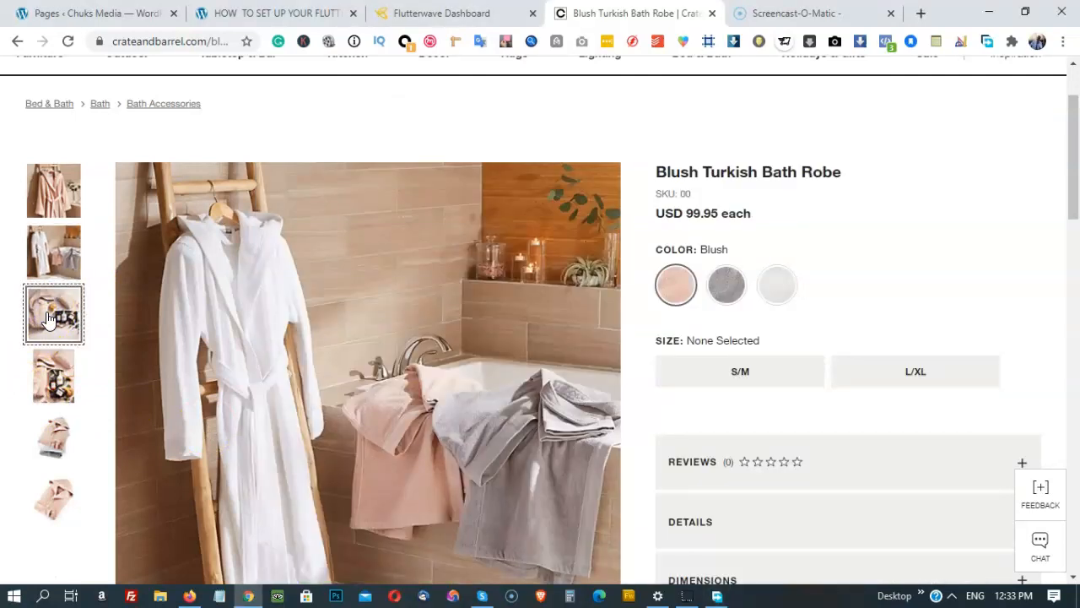
right_click(358, 358)
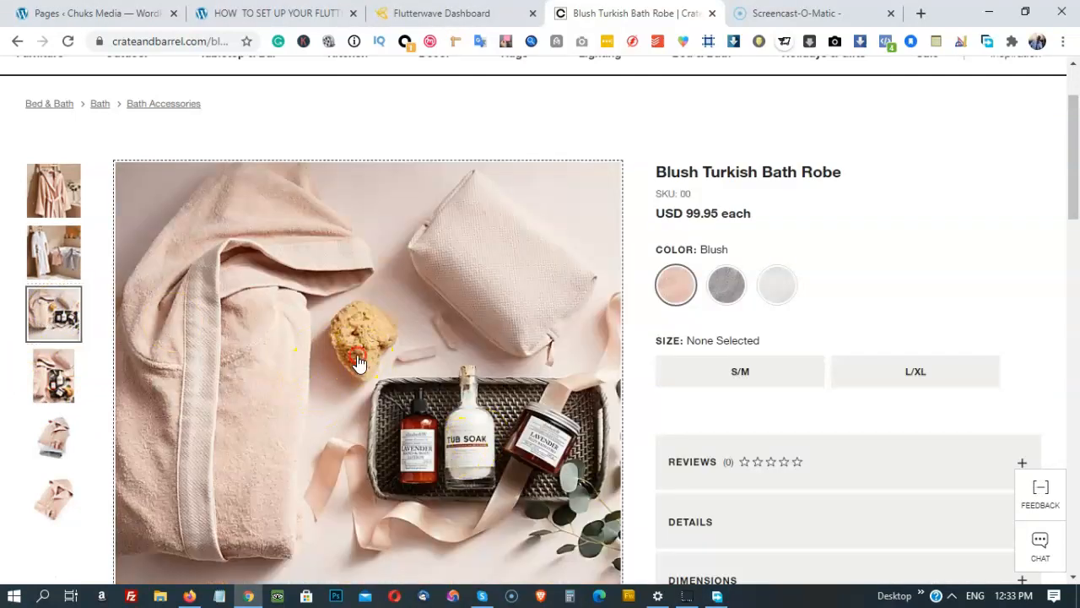
left_click(418, 385)
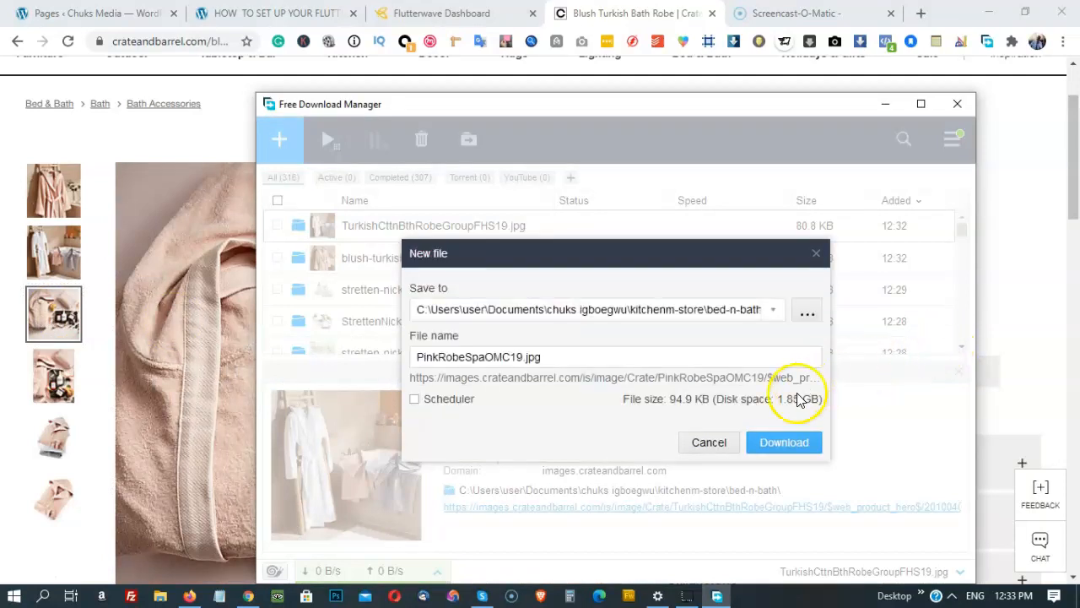
left_click(782, 443)
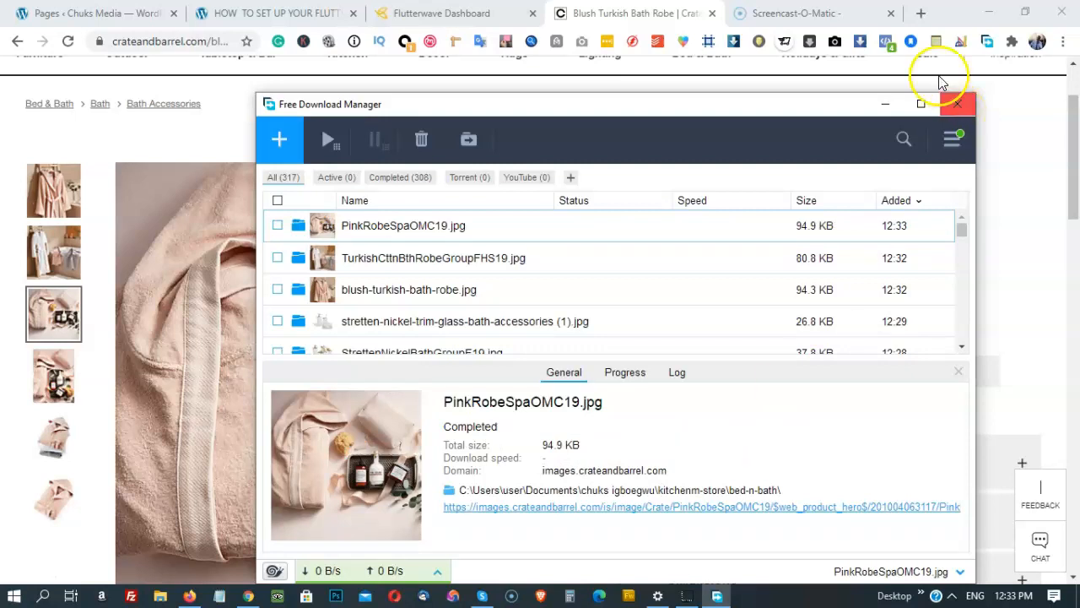
left_click(886, 107)
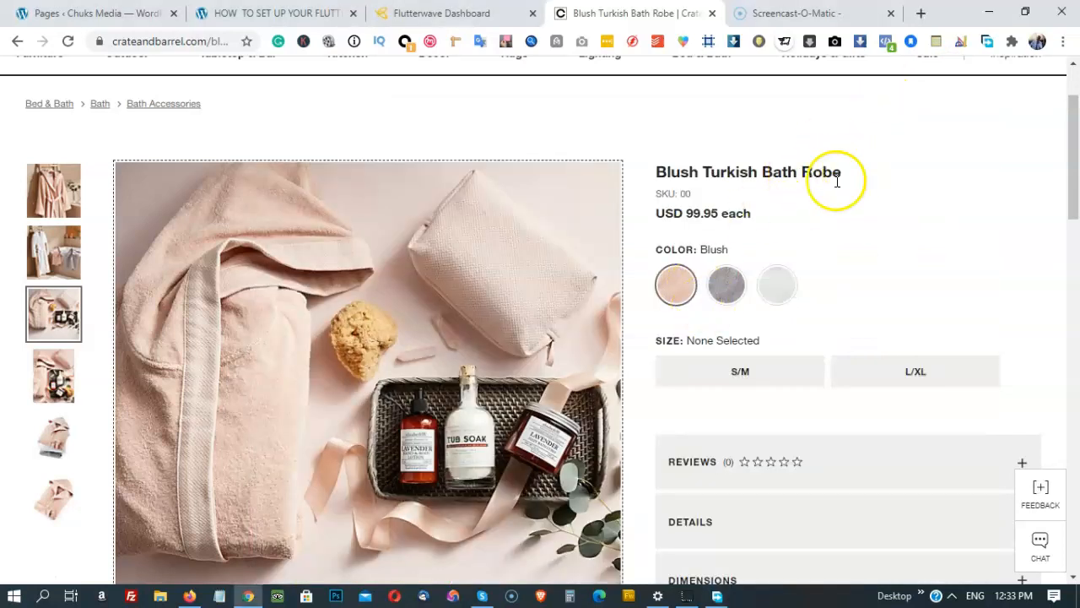
- Copy the title Blush Turkish Bath Robe from the Crate and Barrel page into the store form's product name
left_click_drag(841, 177, 663, 175)
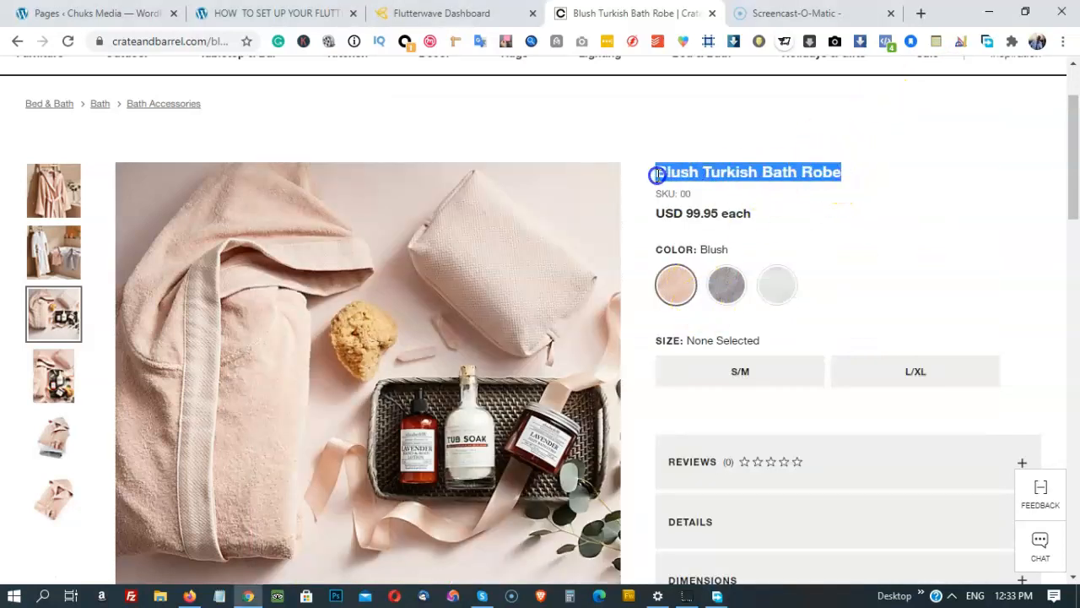
right_click(657, 175)
left_click(699, 180)
left_click(433, 12)
left_click(282, 255)
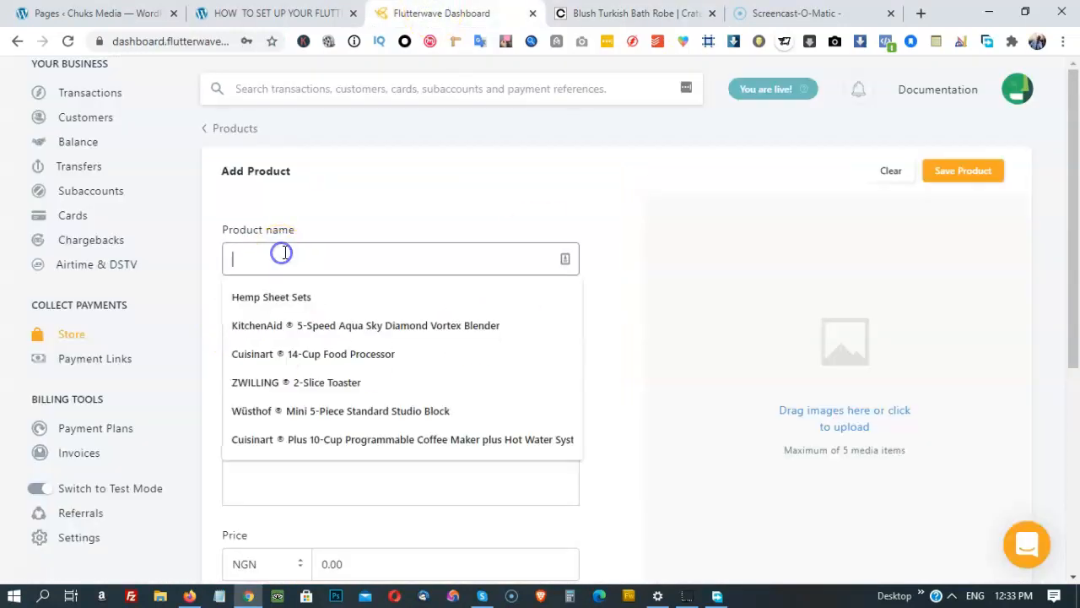
key("ctrl+v")
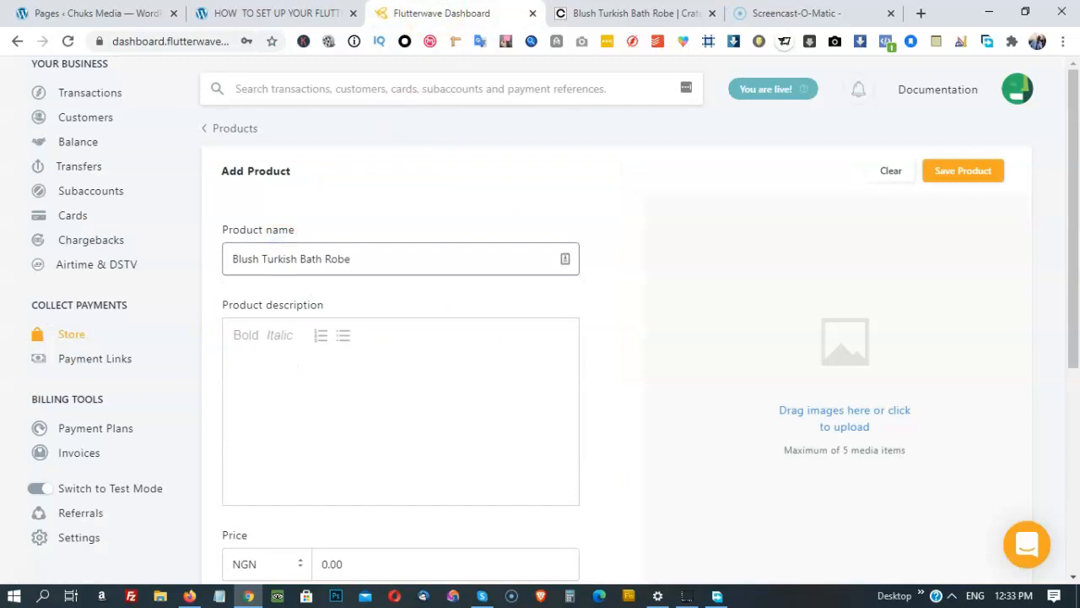
- Copy the robe's full Details text, from the introduction through Made in Turkey, into the store form's product description
left_click(622, 12)
left_click_drag(1073, 109, 1068, 178)
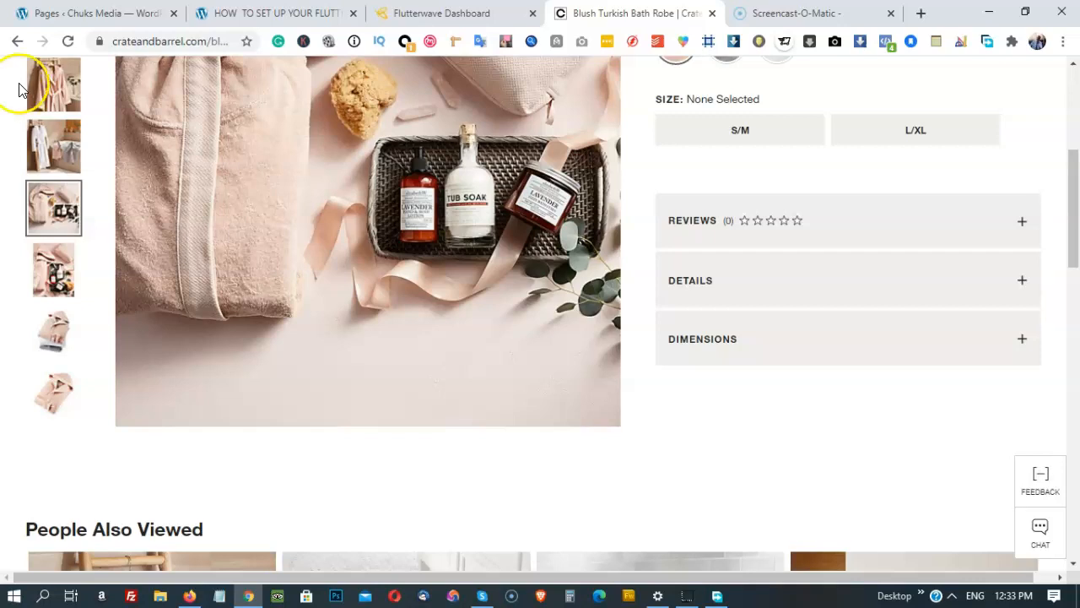
left_click(699, 286)
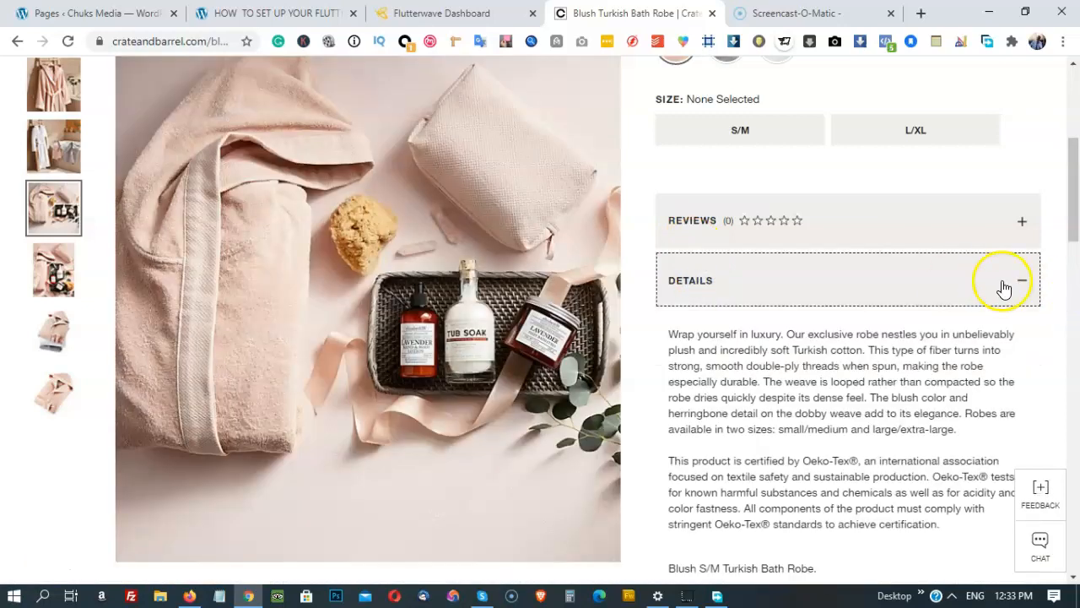
left_click_drag(668, 334, 759, 525)
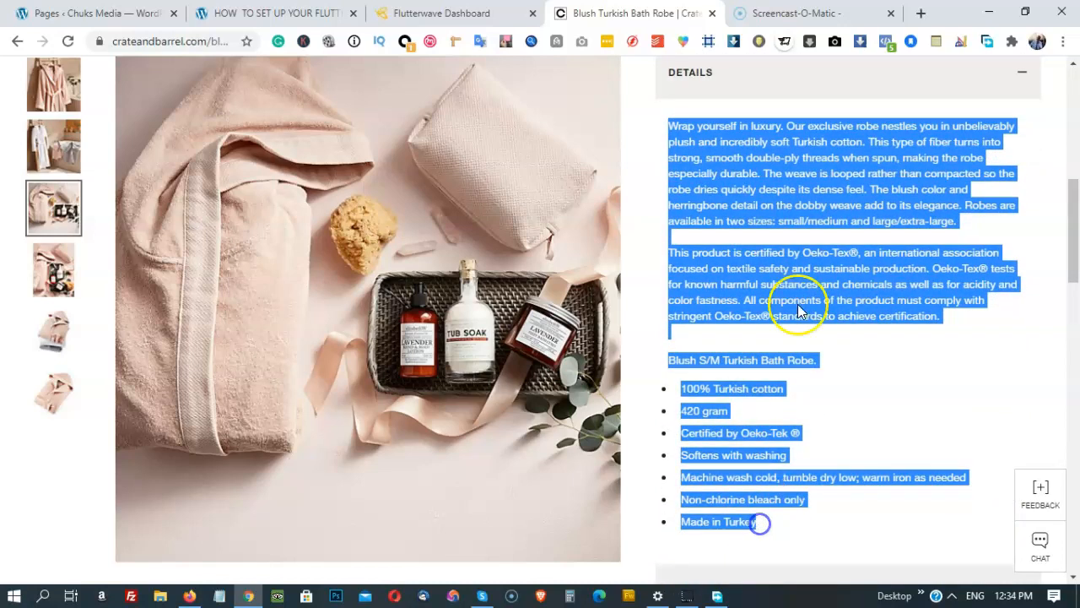
right_click(785, 284)
left_click(733, 294)
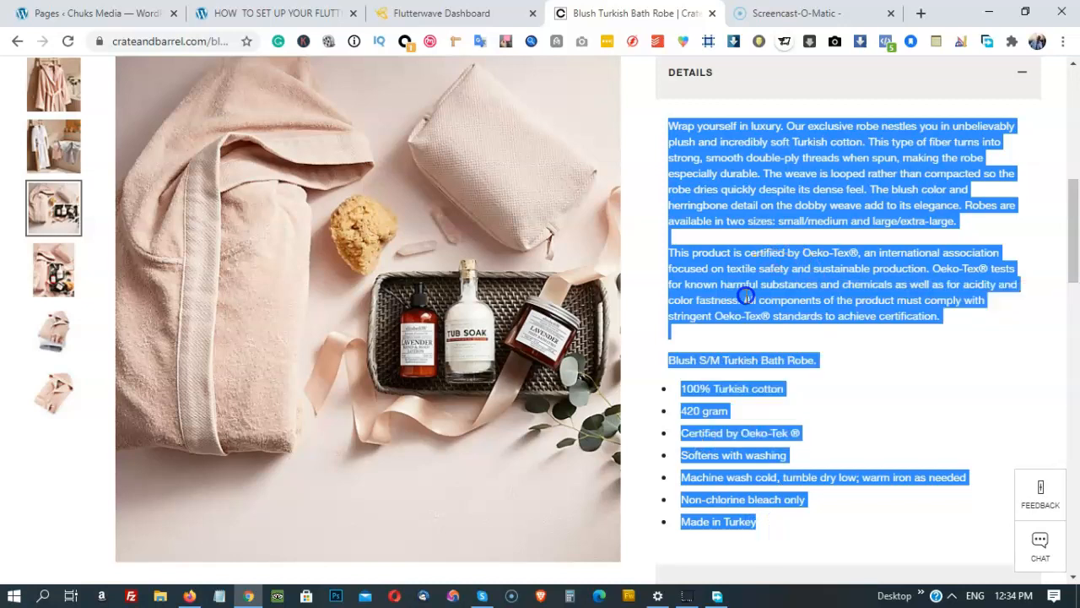
left_click(441, 14)
left_click(258, 384)
key("ctrl+v")
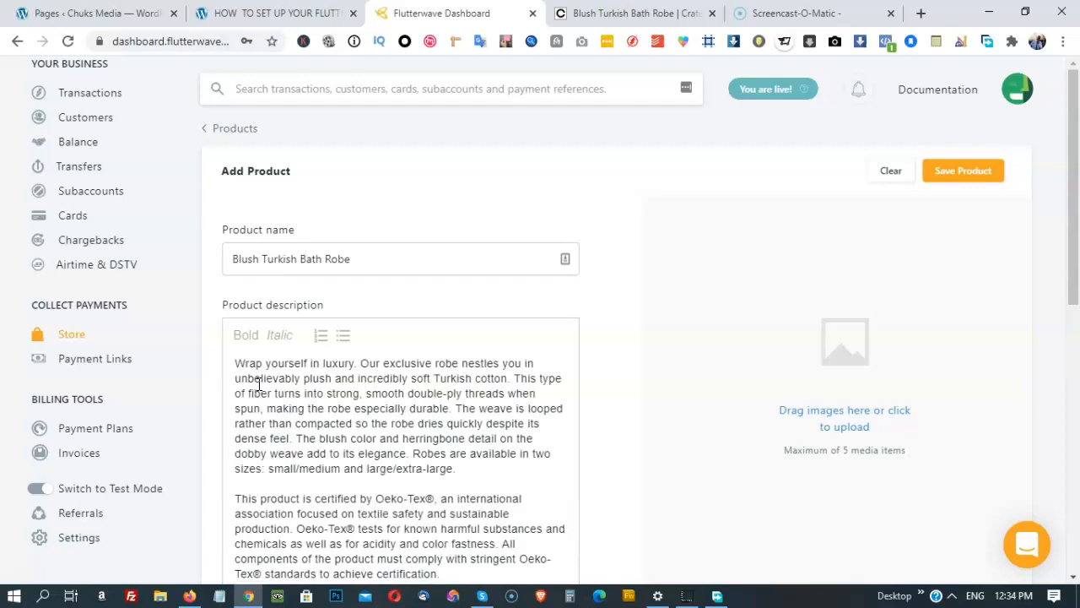
- Set the robe's price to NGN 200,000.00, its weight to 3.00 kg and the number of items in stock to 5
left_click_drag(1075, 167, 1063, 336)
left_click(326, 410)
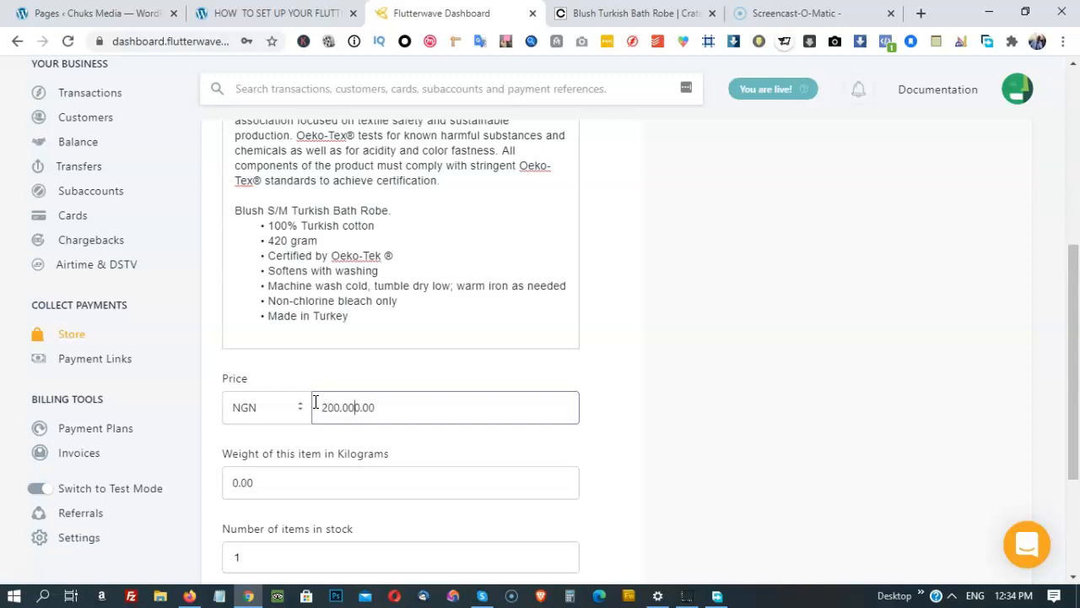
left_click(226, 482)
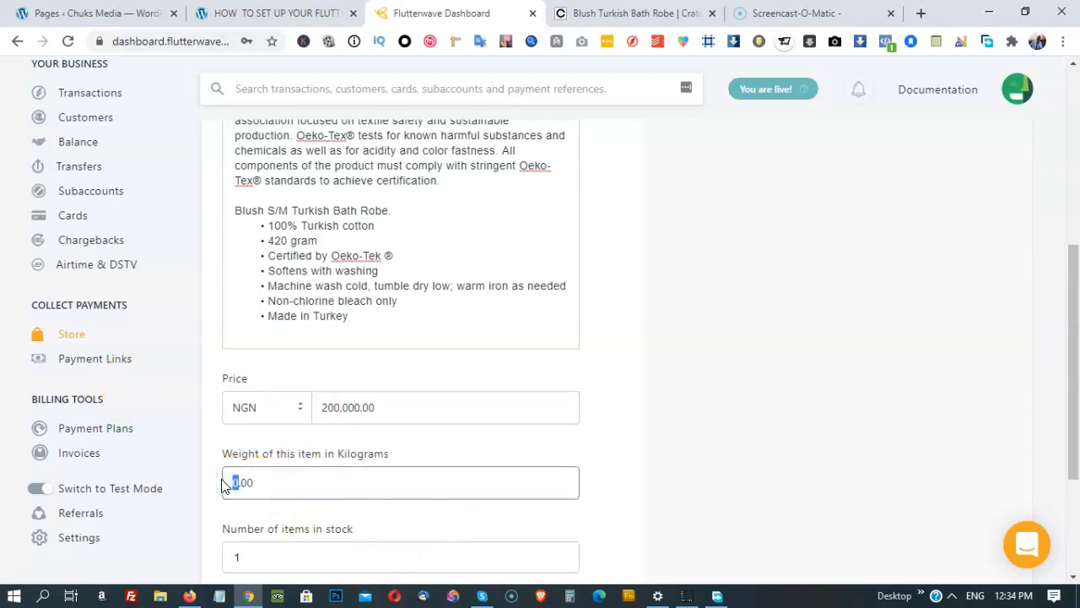
left_click_drag(1061, 295, 1057, 452)
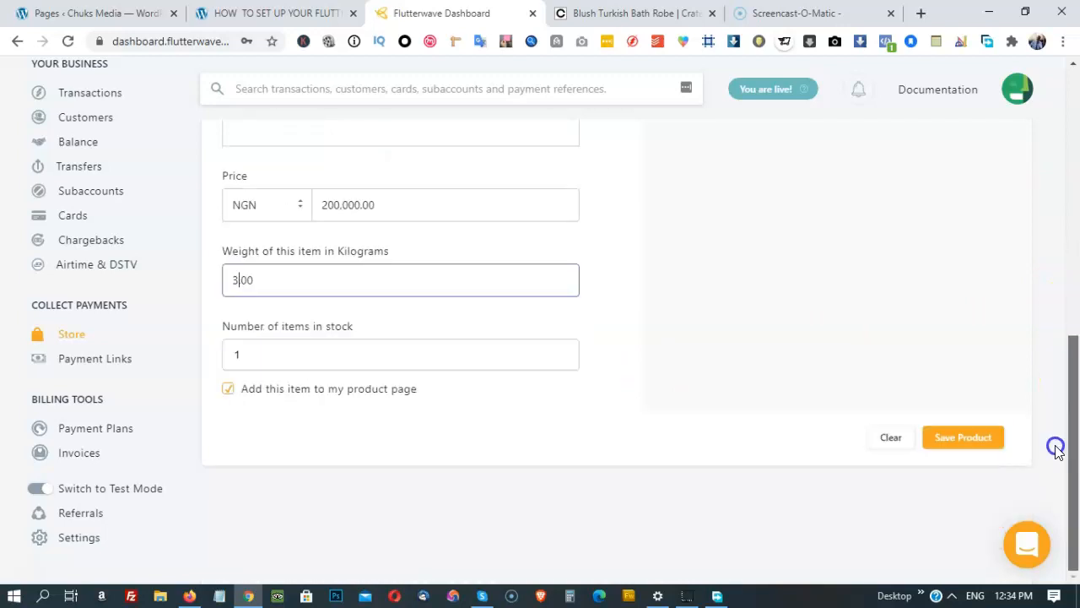
left_click_drag(253, 355, 195, 360)
type("5")
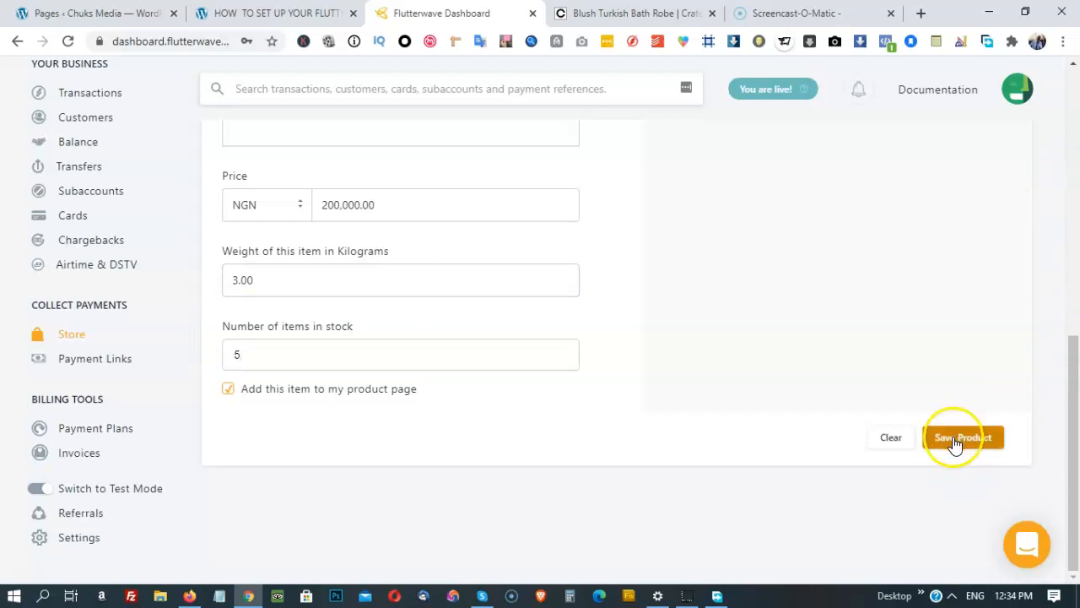
- Upload blush-turkish-bath-robe.jpg from the bed-n-bath folder as the first product image
left_click_drag(1073, 349, 1059, 124)
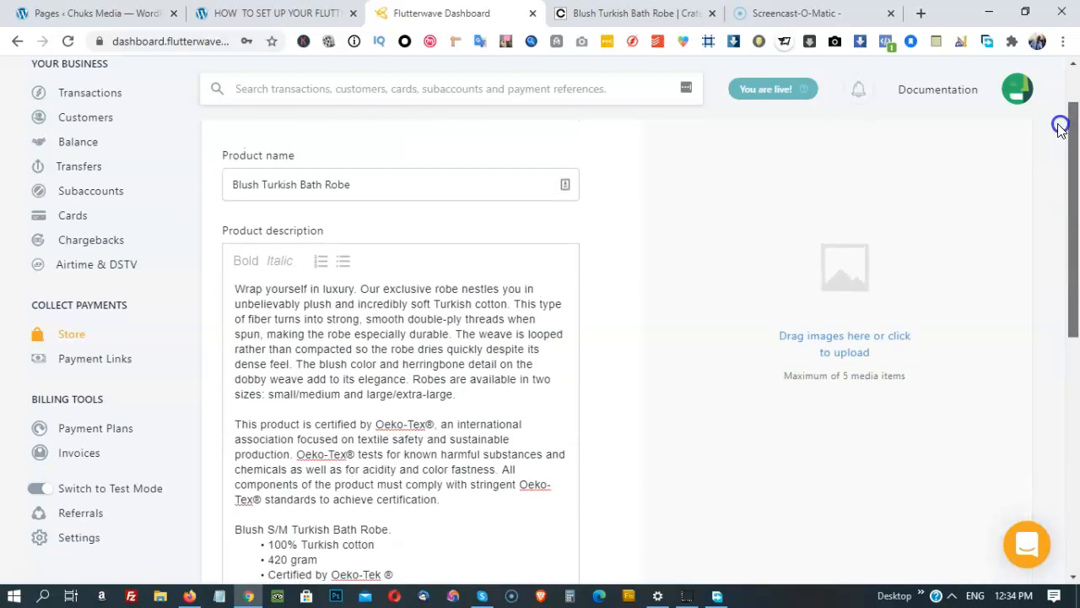
left_click(848, 336)
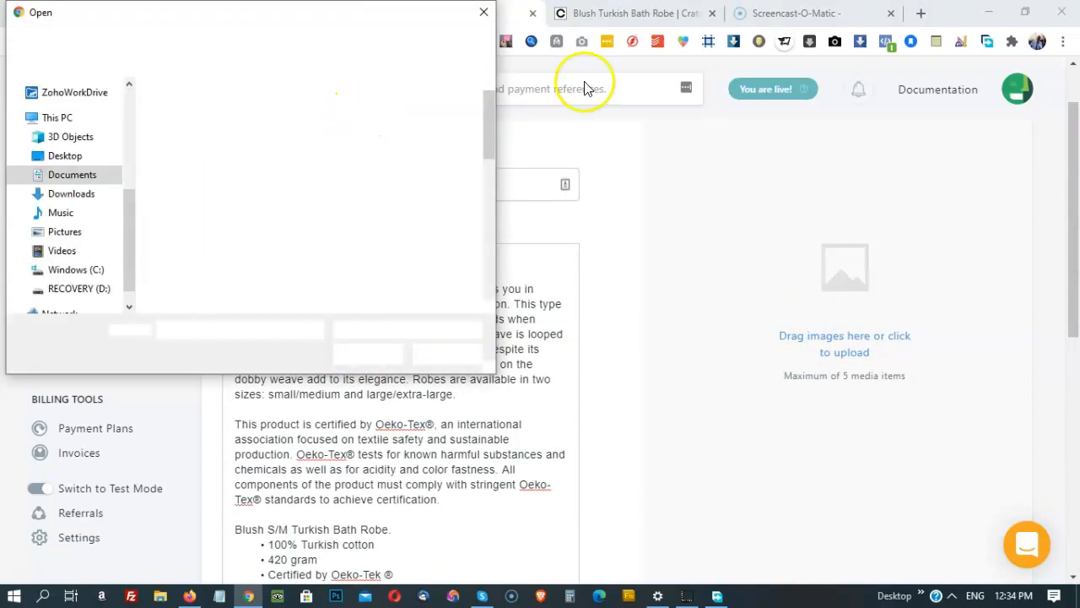
left_click_drag(487, 125, 494, 97)
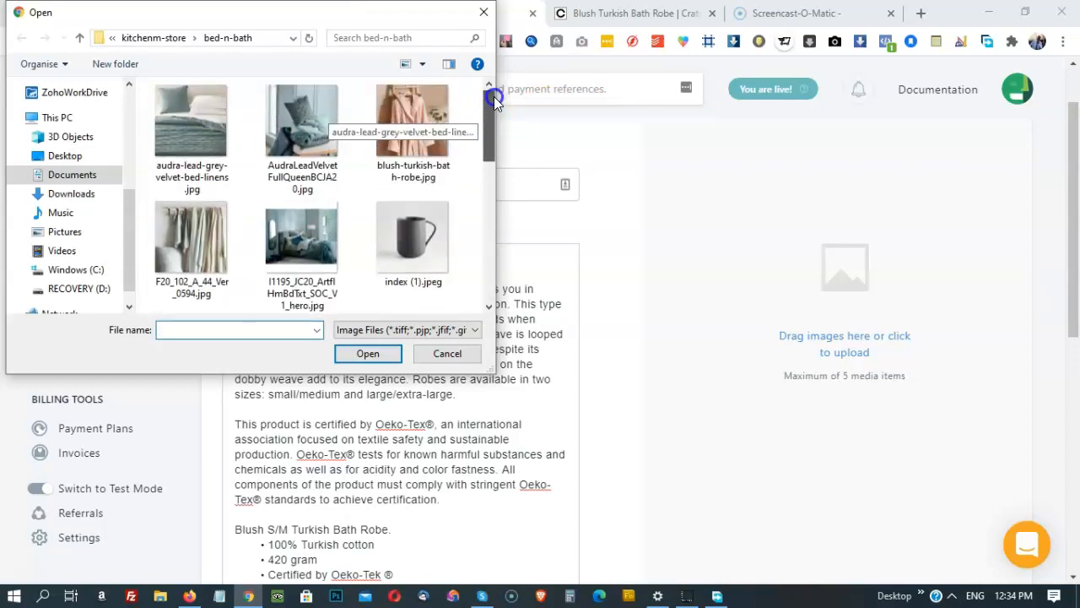
left_click(405, 127)
left_click(366, 355)
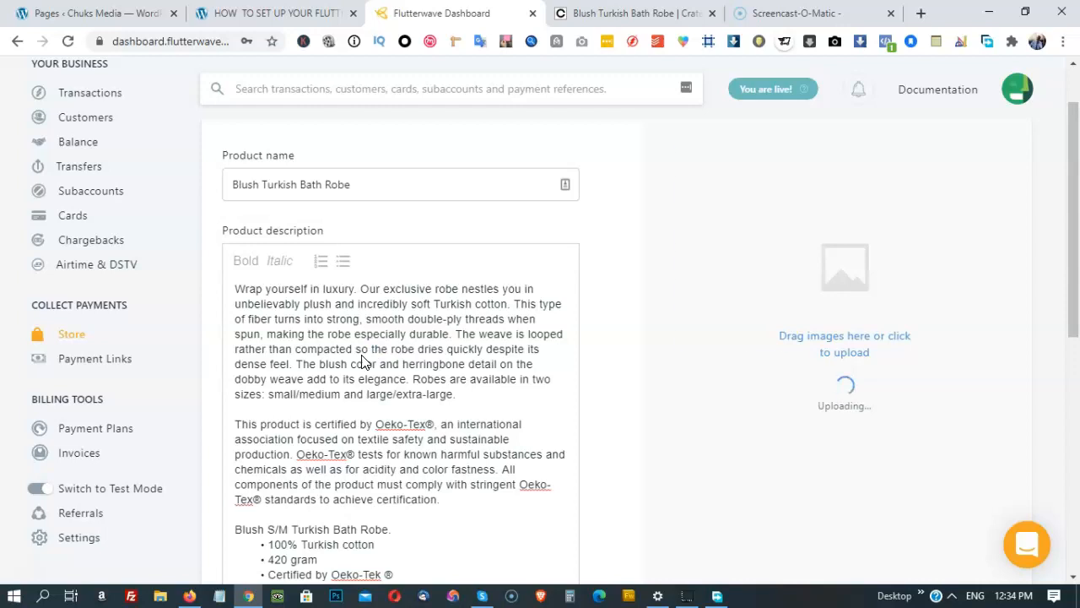
- Add PinkRobeSpaOMC19.jpg from the bed-n-bath folder in File Explorer as the second product image
left_click_drag(1065, 161, 1073, 268)
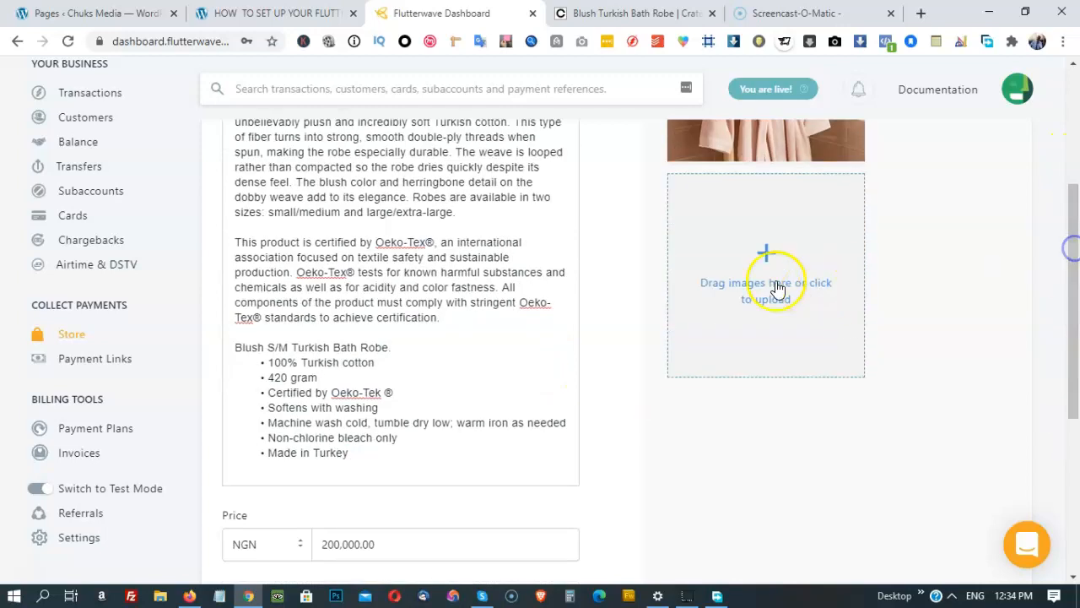
left_click(160, 599)
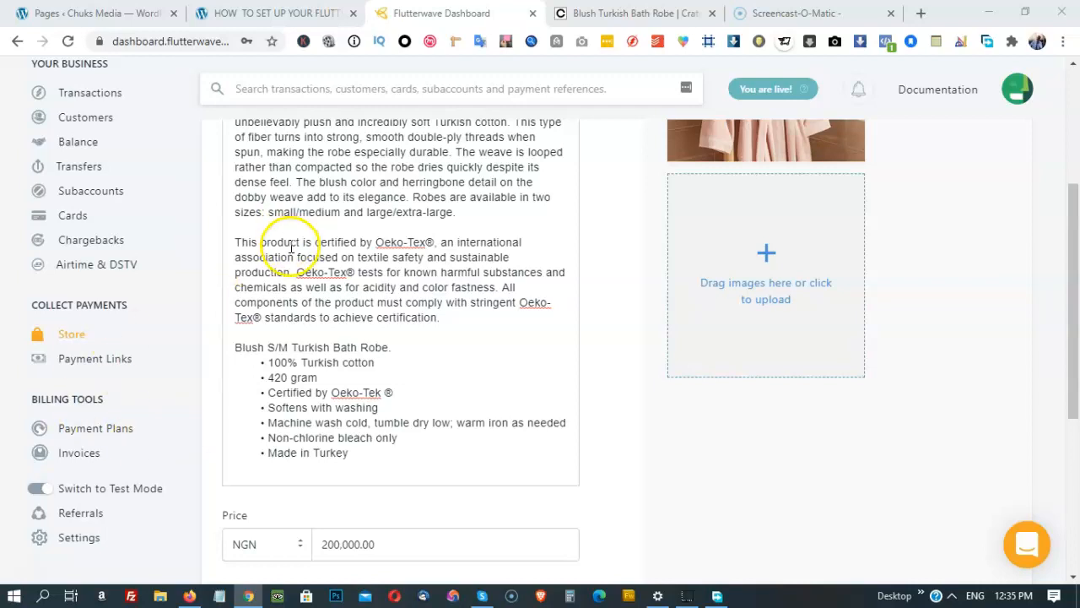
key("super+e")
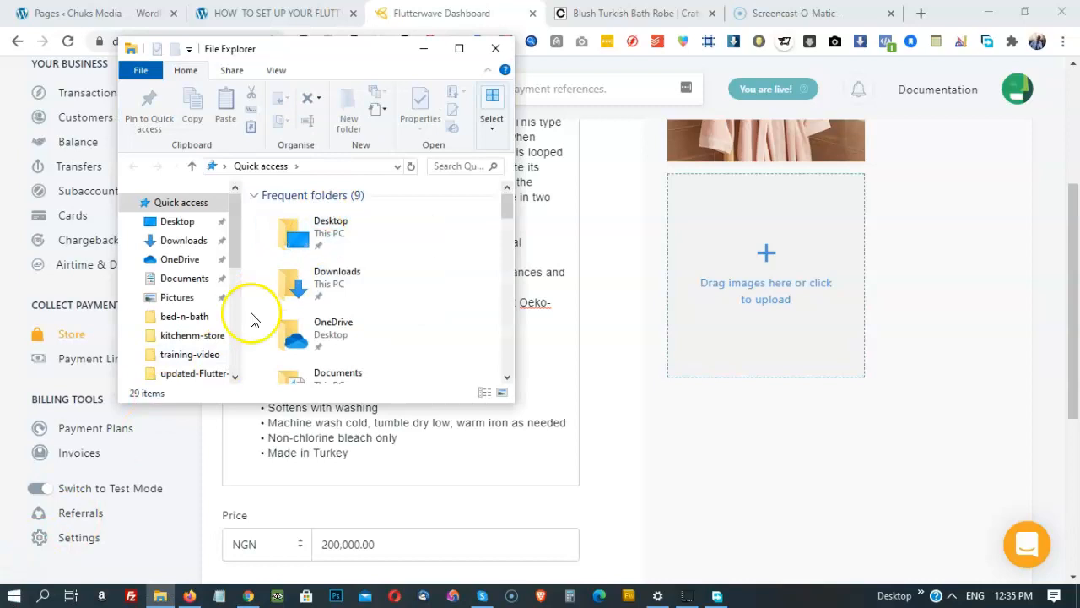
left_click(176, 320)
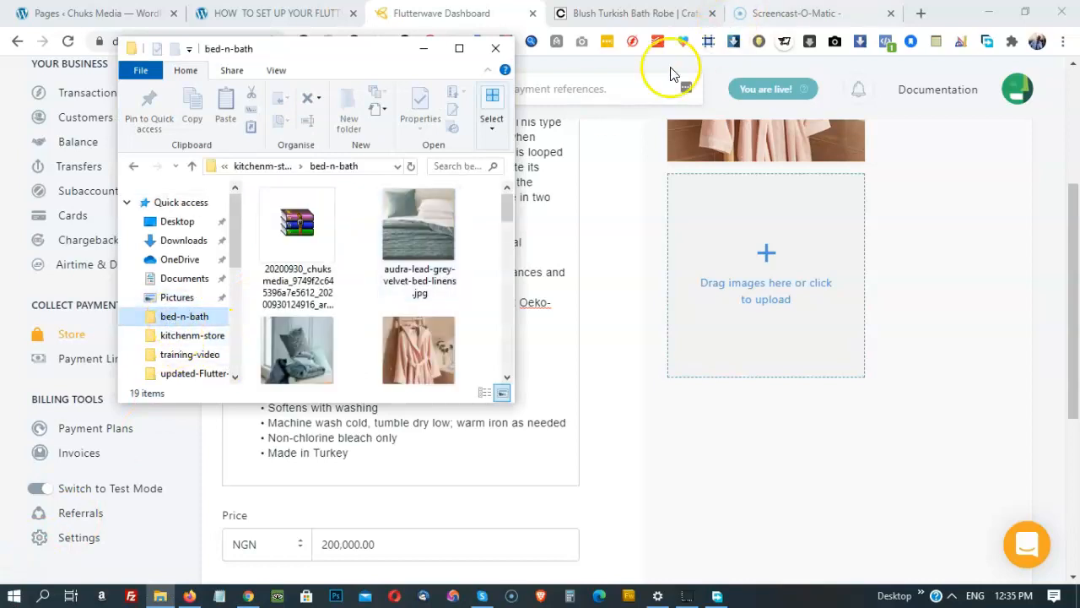
left_click_drag(509, 208, 497, 307)
left_click(433, 263)
left_click_drag(412, 258, 645, 263)
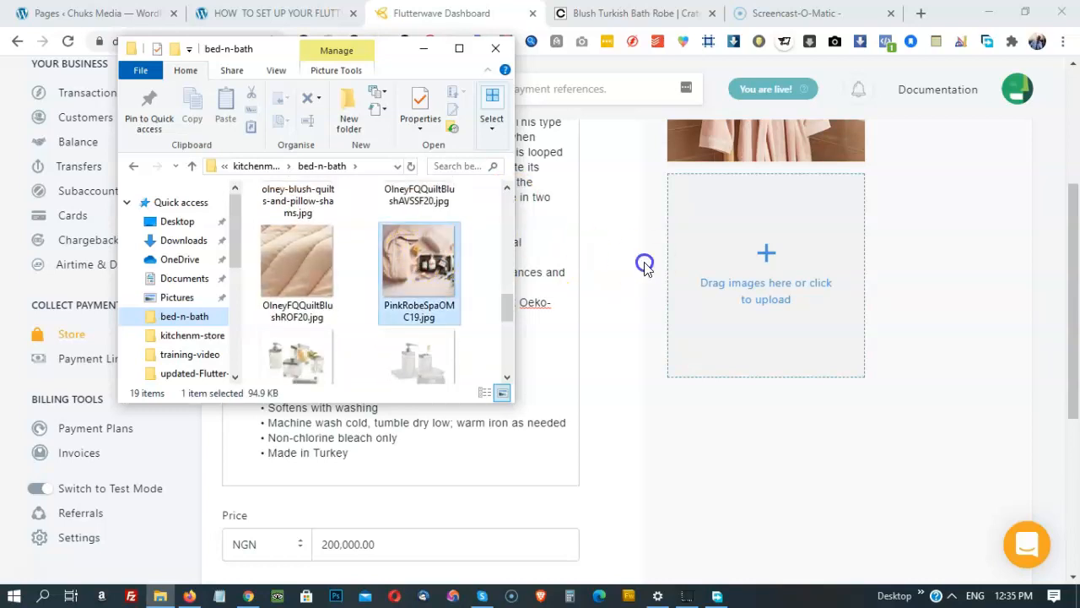
left_click_drag(750, 278, 763, 269)
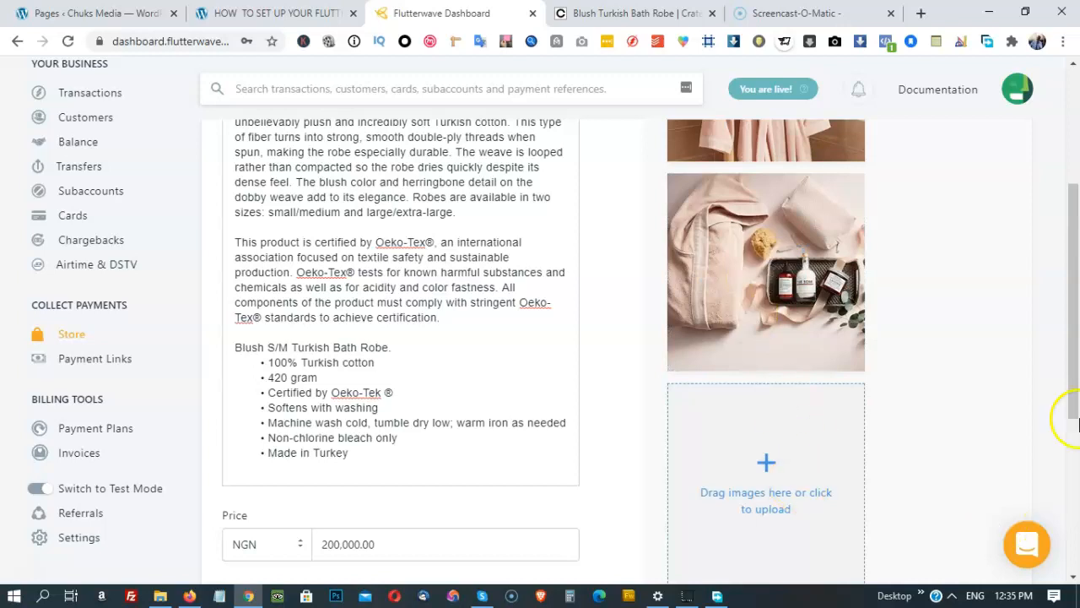
left_click_drag(1073, 216, 1068, 329)
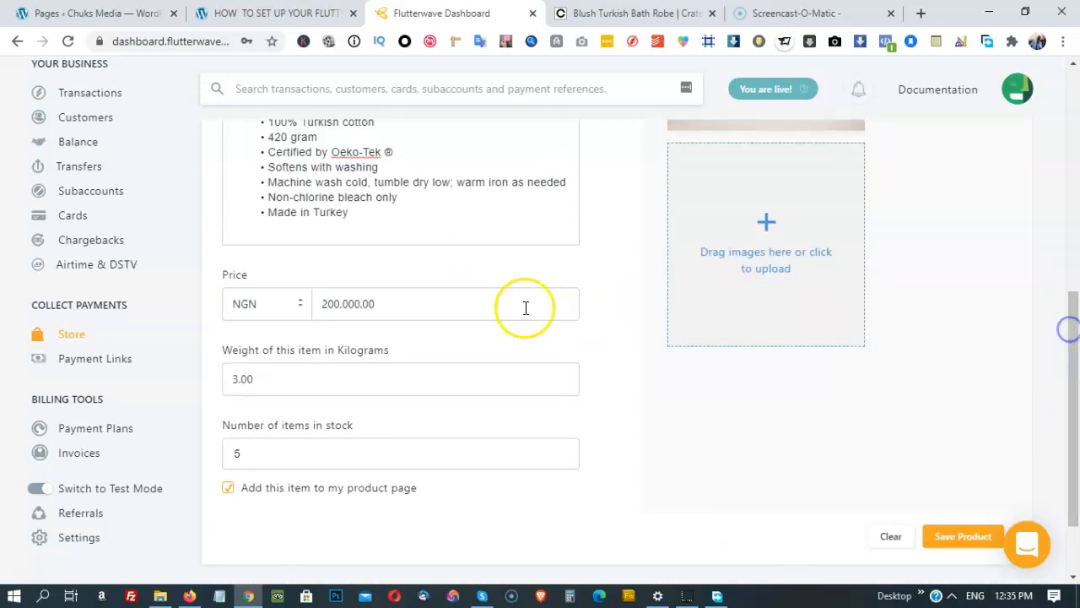
- Add TurkishCttnBthRobeGroupFHS19.jpg from the bed-n-bath folder in File Explorer as the robe's third product image, and save the product
left_click(160, 596)
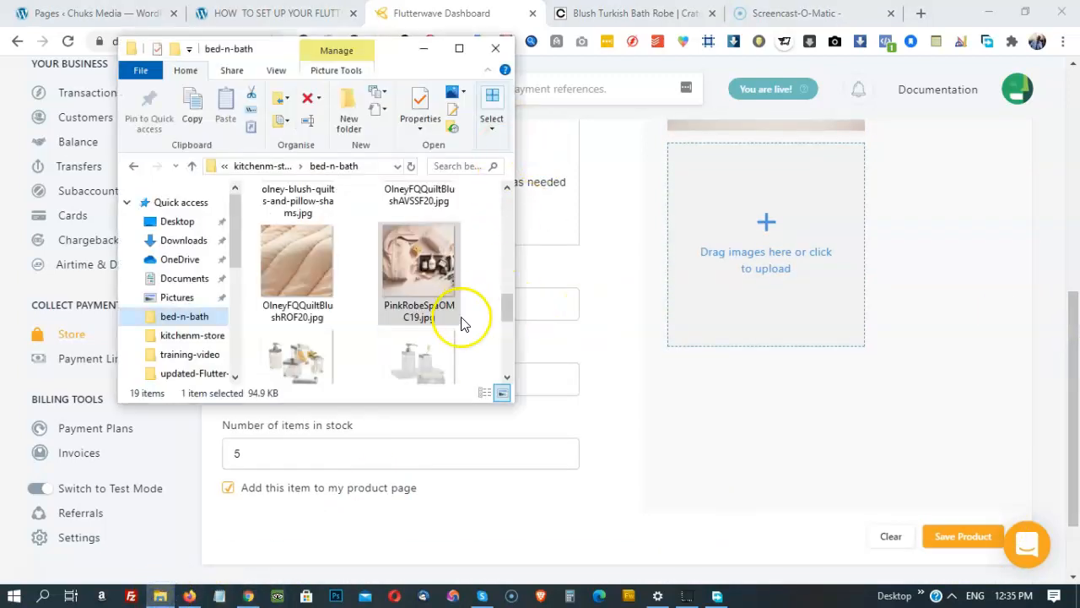
left_click_drag(509, 301, 507, 342)
left_click(409, 243)
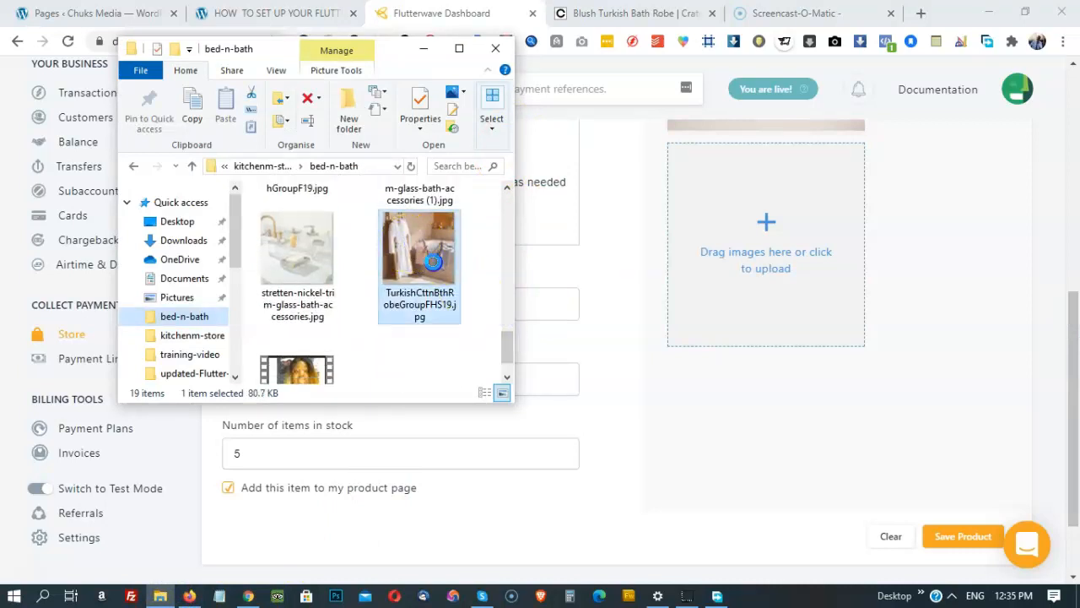
left_click_drag(778, 240, 764, 224)
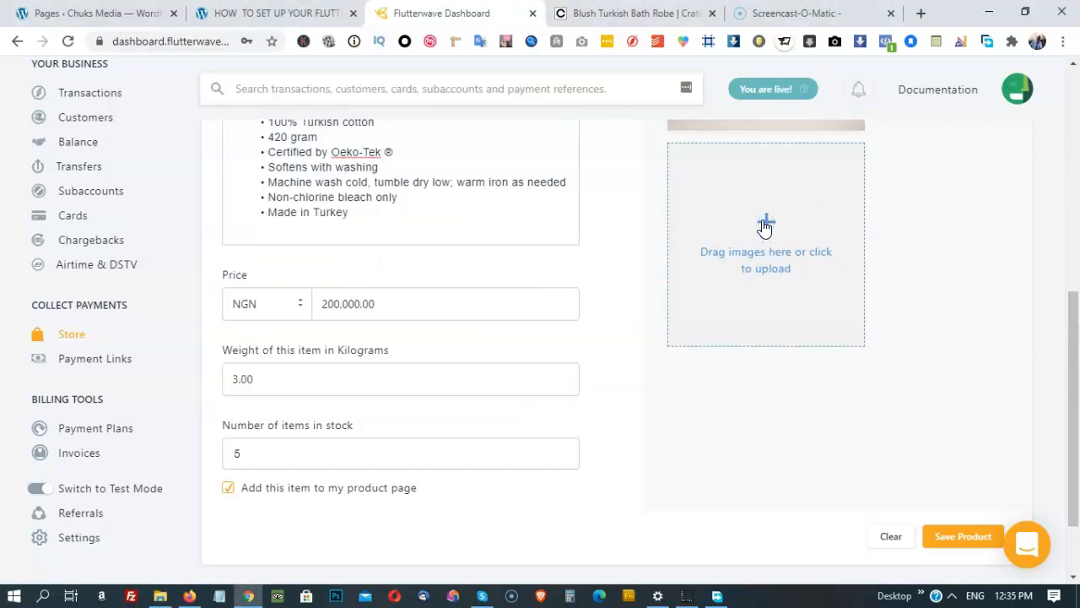
left_click_drag(1070, 301, 1076, 101)
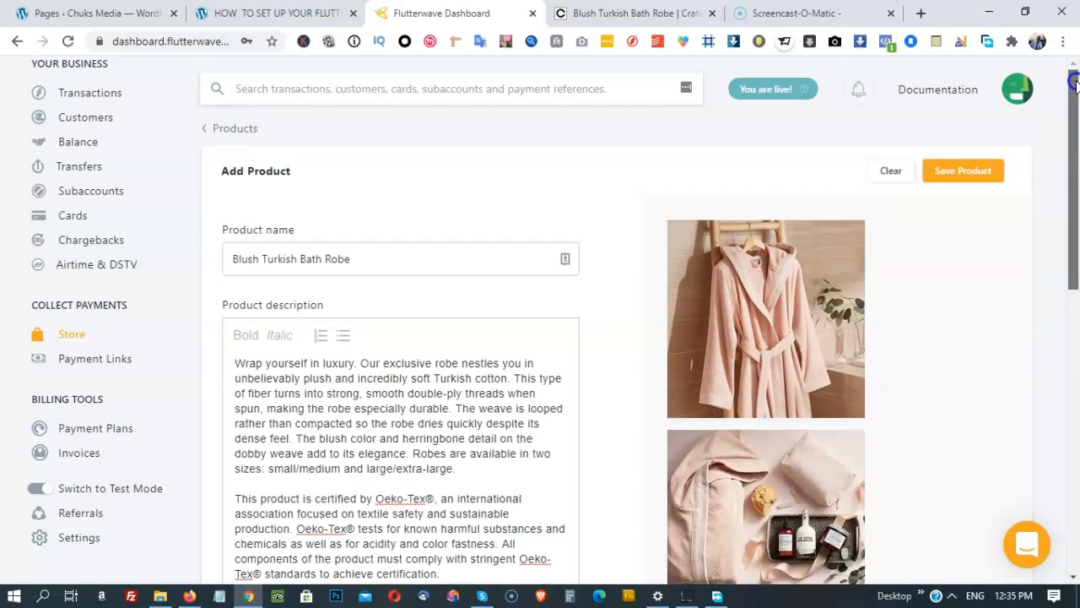
left_click(952, 173)
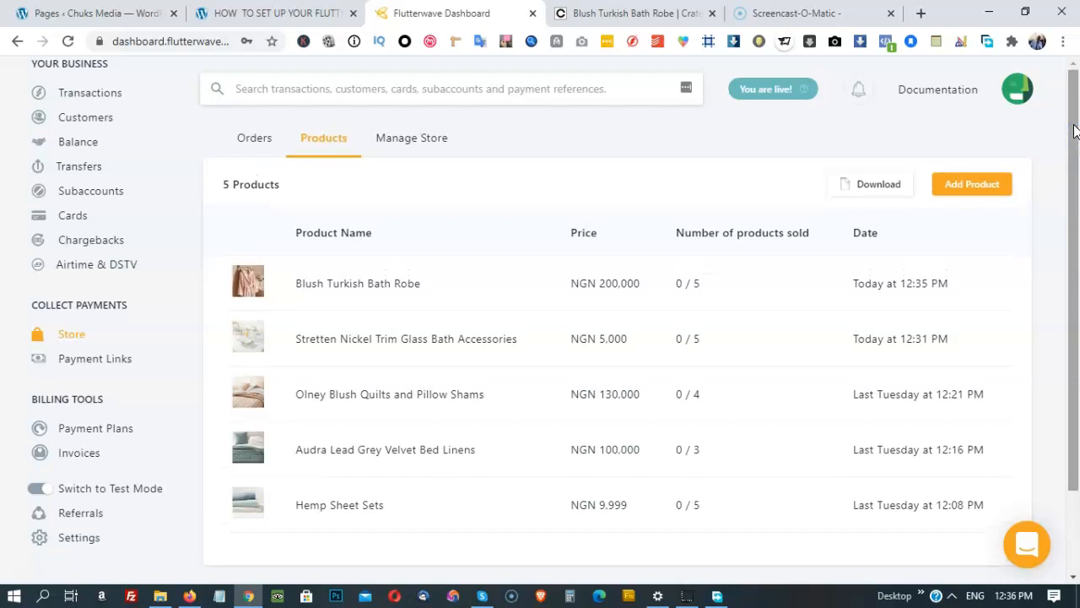
- Check the account's live status and open the public storefront through the store link in the store management settings
mouse_move(775, 95)
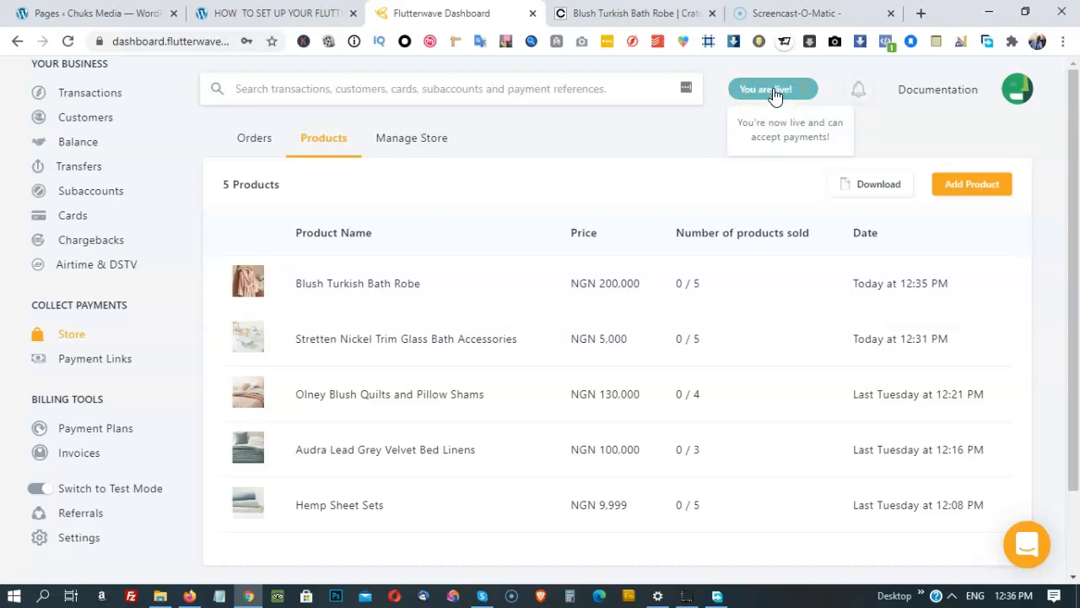
left_click(404, 139)
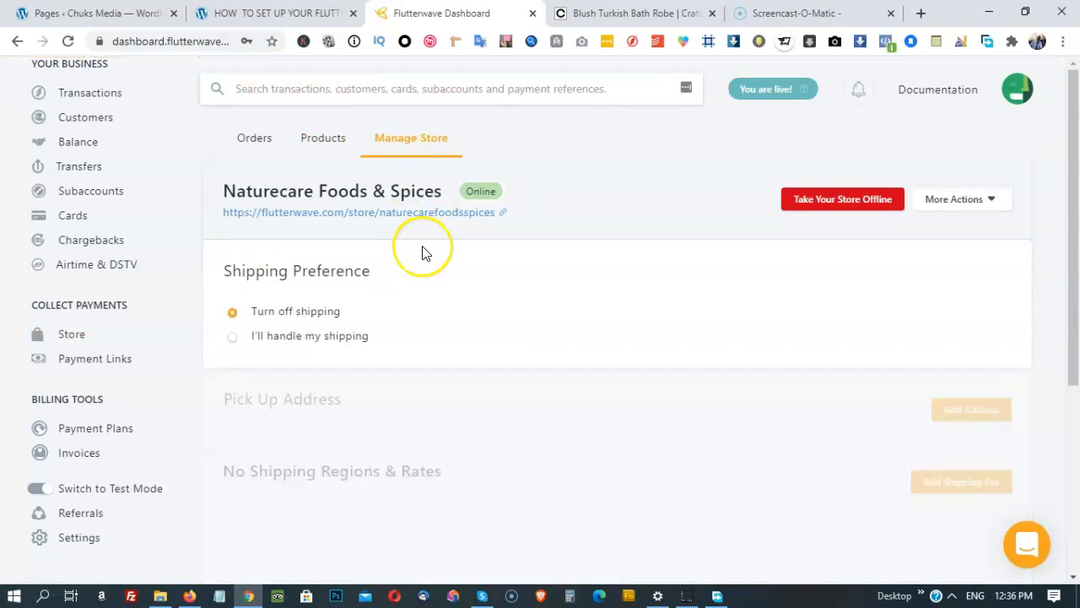
left_click(485, 218)
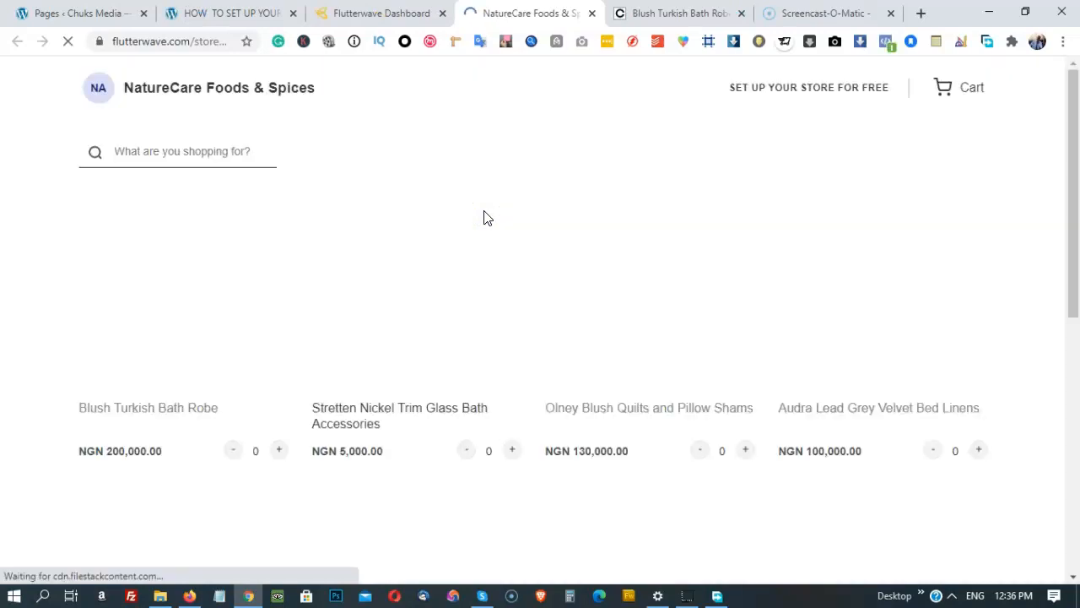
- Examine the storefront's product images, names and prices, and the store information in its footer
left_click_drag(1070, 246, 1076, 137)
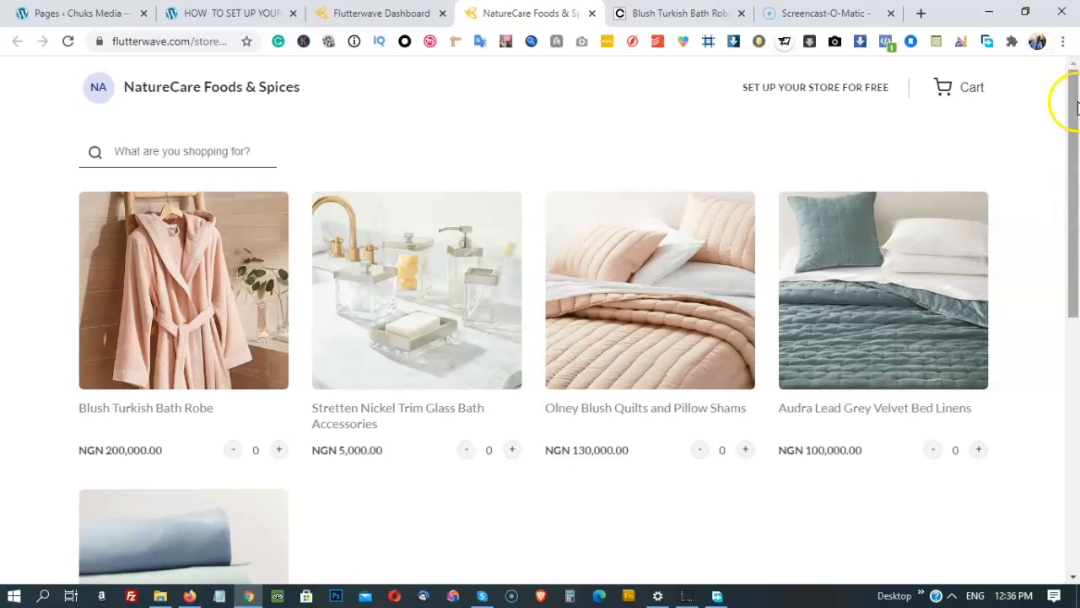
scroll(1038, 207, "down", 4)
scroll(1022, 307, "down", 1)
scroll(1022, 243, "up", 2)
scroll(999, 382, "down", 3)
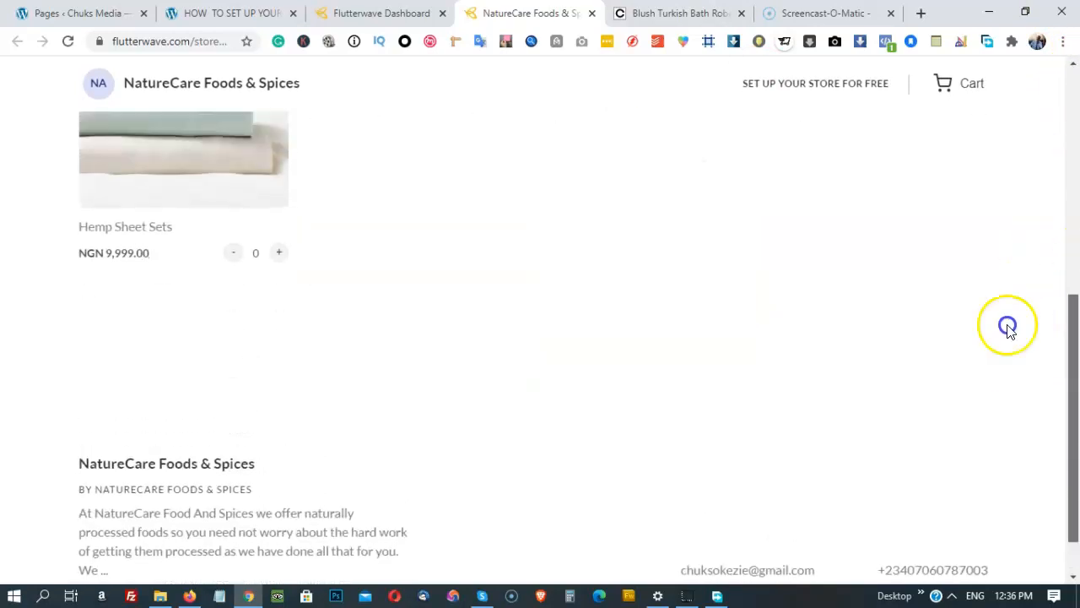
scroll(1012, 270, "up", 4)
scroll(1071, 363, "down", 3)
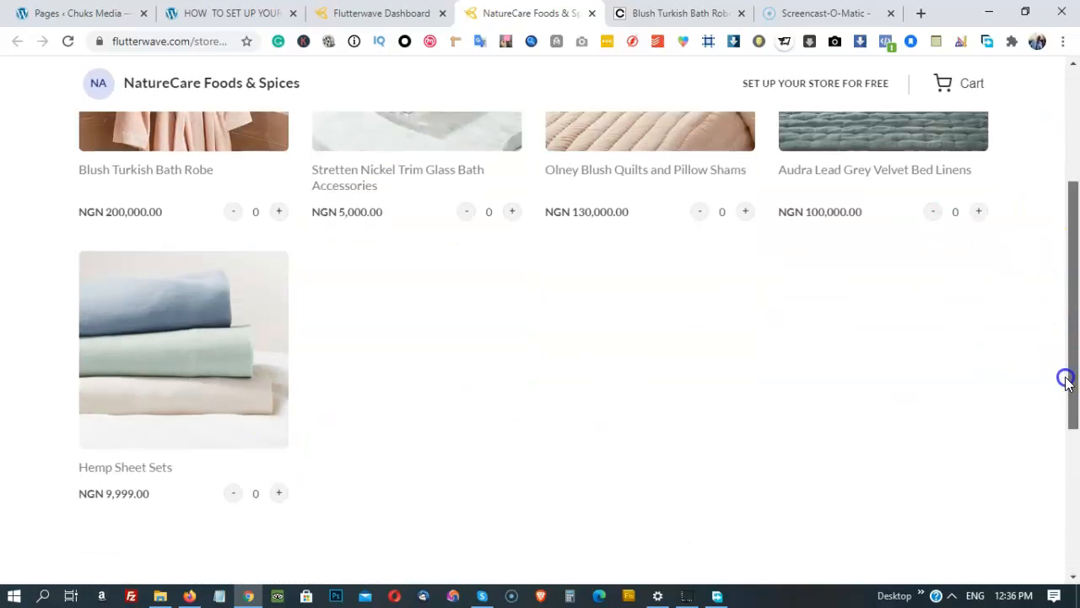
left_click_drag(1070, 363, 1061, 200)
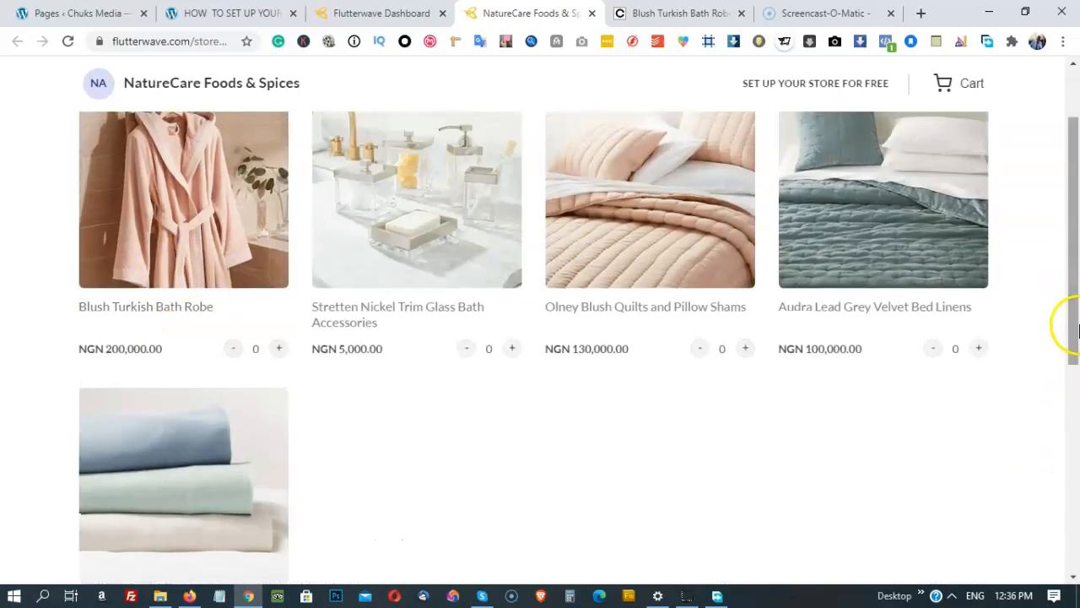
scroll(1068, 287, "up", 2)
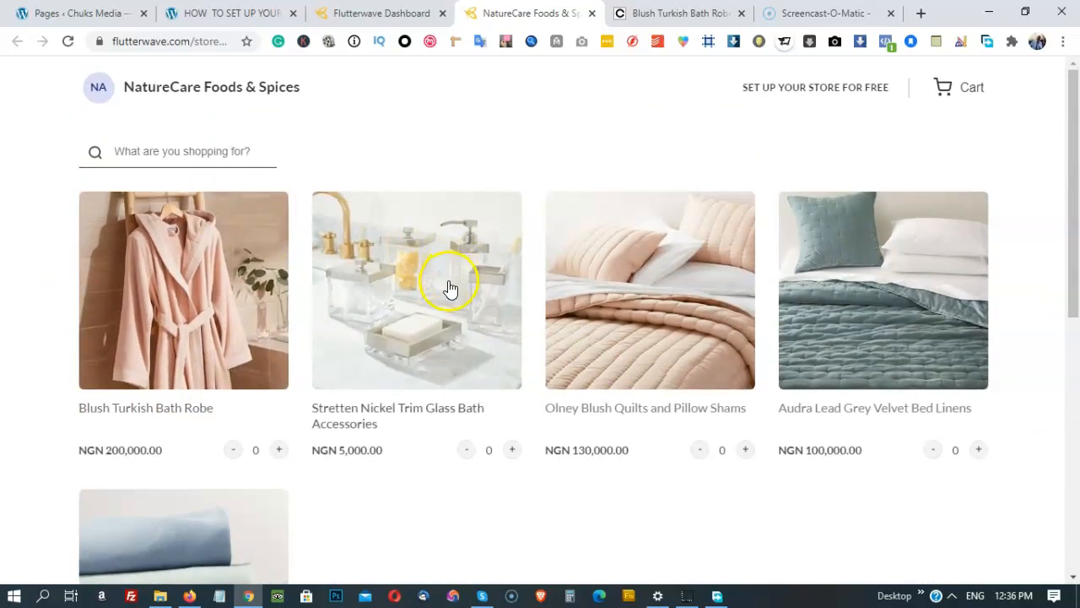
- Add one Blush Turkish Bath Robe to the cart from the storefront and open the robe's product page
left_click(278, 449)
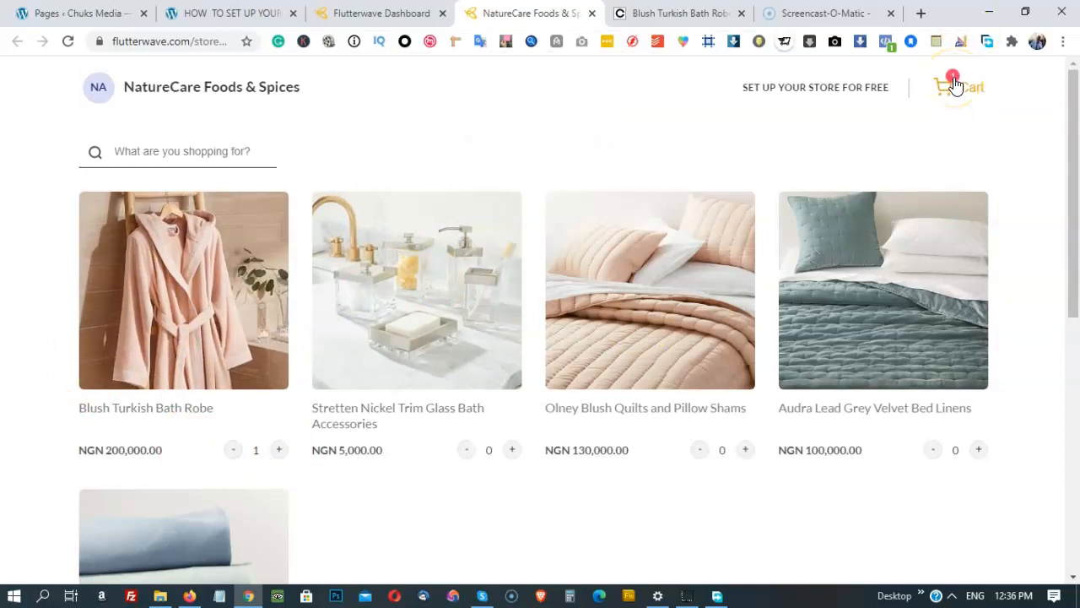
left_click(162, 415)
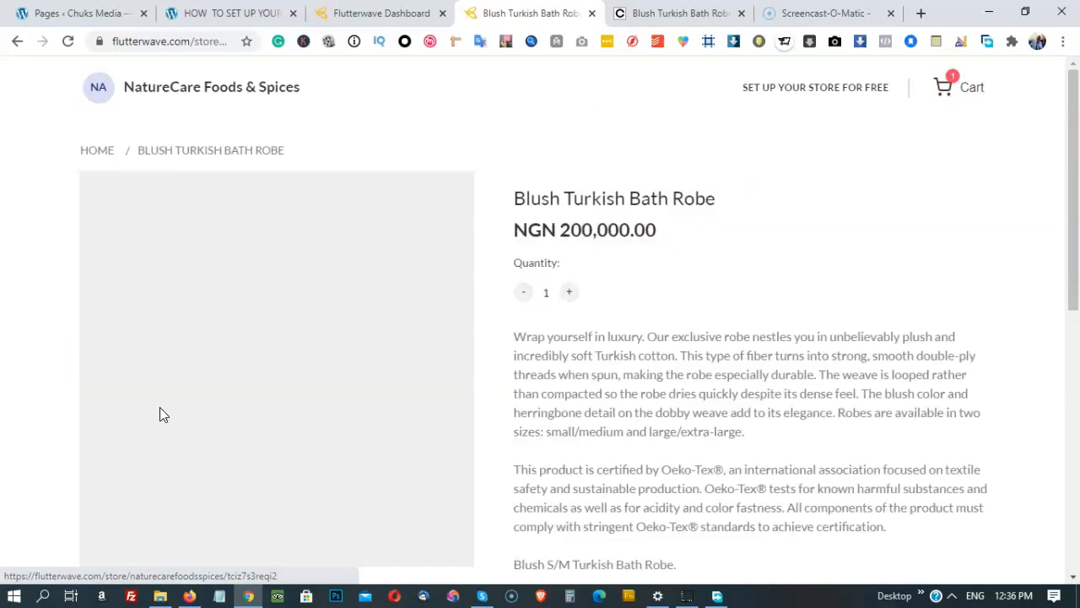
- View the second and third product images in the gallery on the robe's product page, ending on the second image
left_click_drag(1062, 135, 1066, 178)
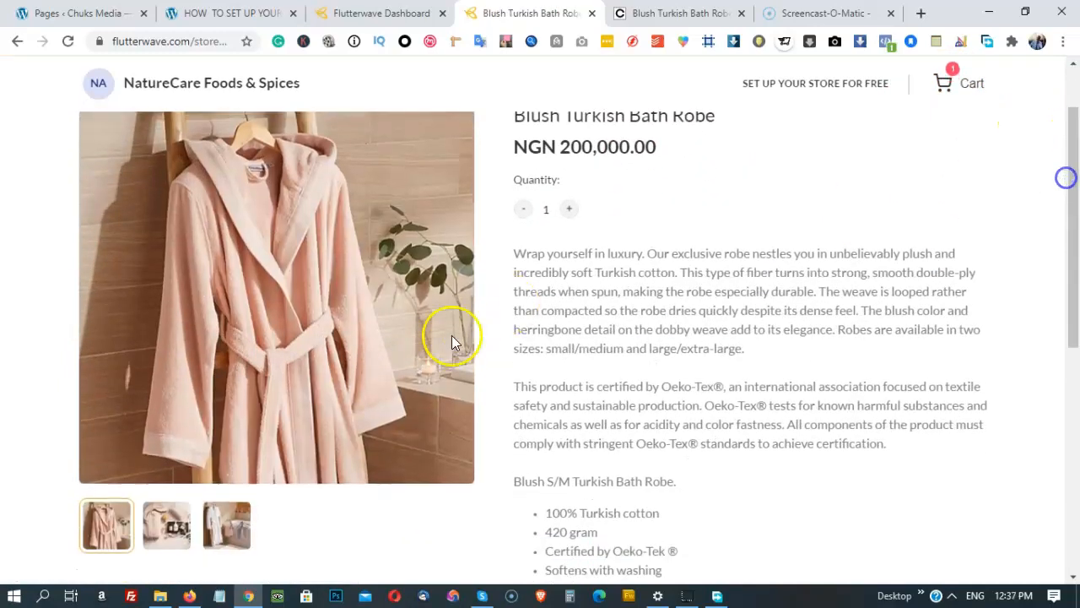
mouse_move(1065, 227)
left_mouse_down()
mouse_move(1067, 316)
mouse_move(1071, 229)
left_mouse_up()
left_click(168, 502)
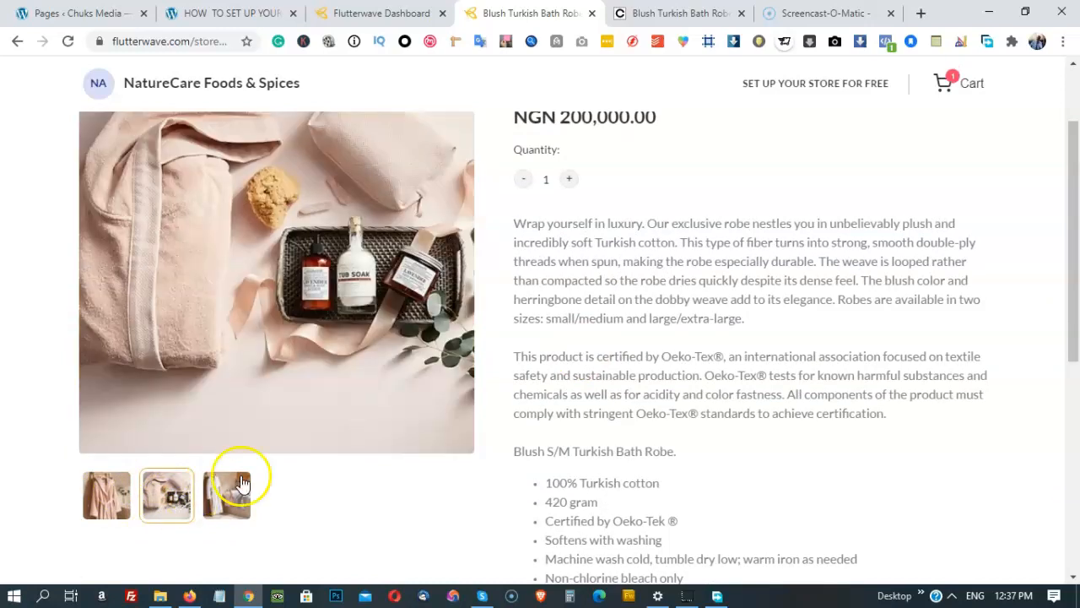
left_click_drag(1073, 284, 1069, 239)
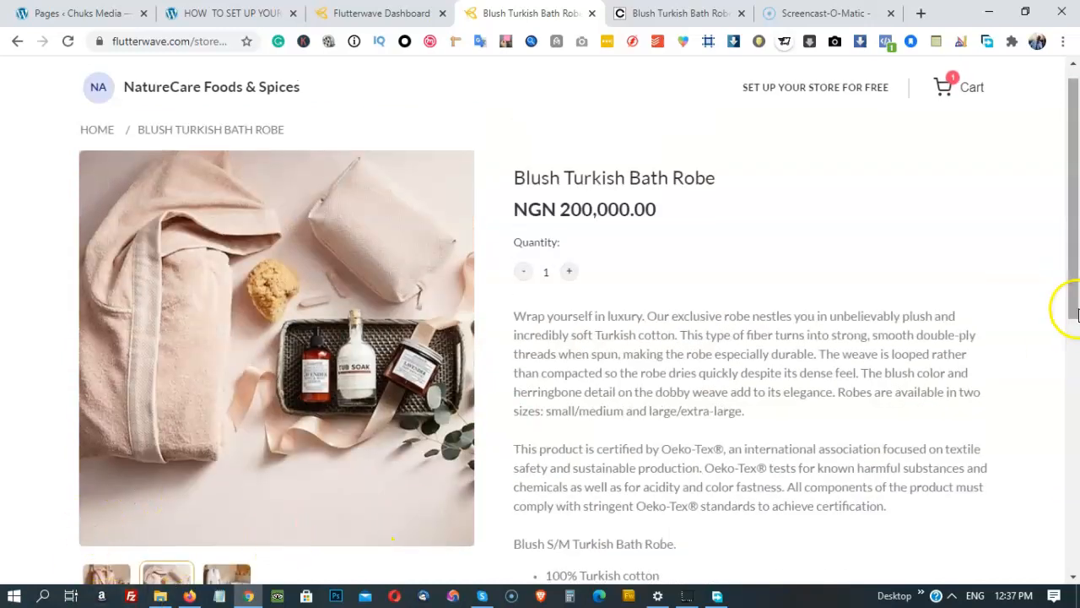
left_click_drag(1072, 312, 1071, 353)
left_click(223, 510)
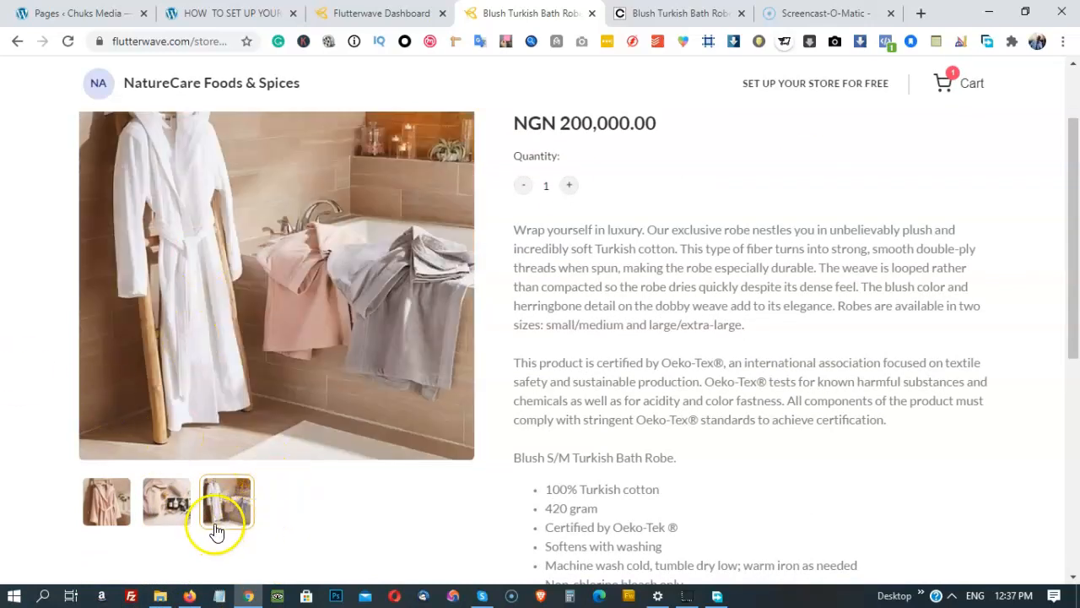
left_click(165, 501)
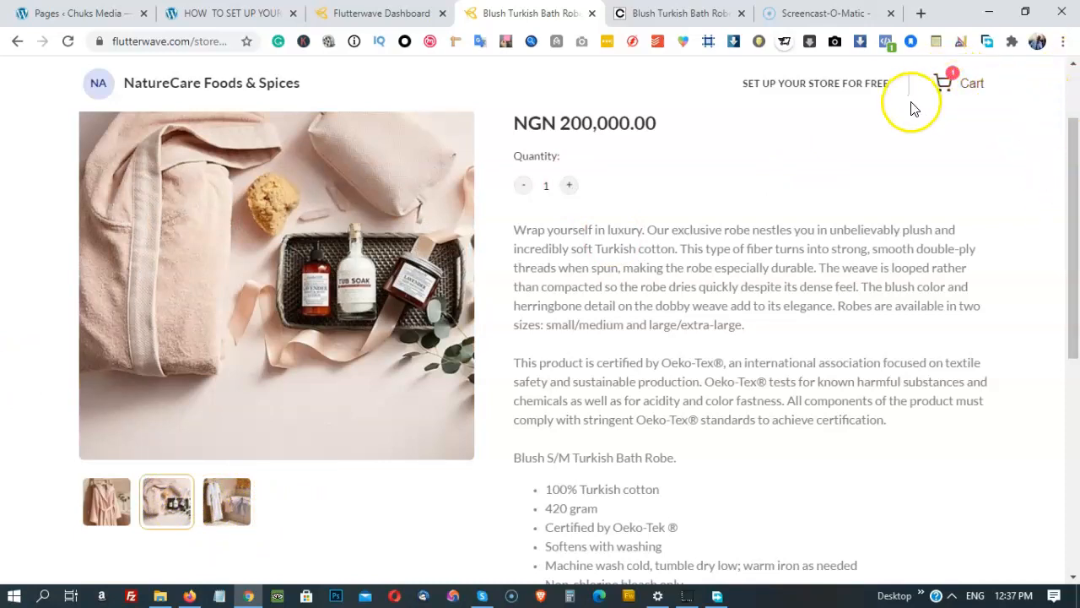
- Set the robe's quantity to 2 and proceed from the cart to the customer information form
left_click(572, 187)
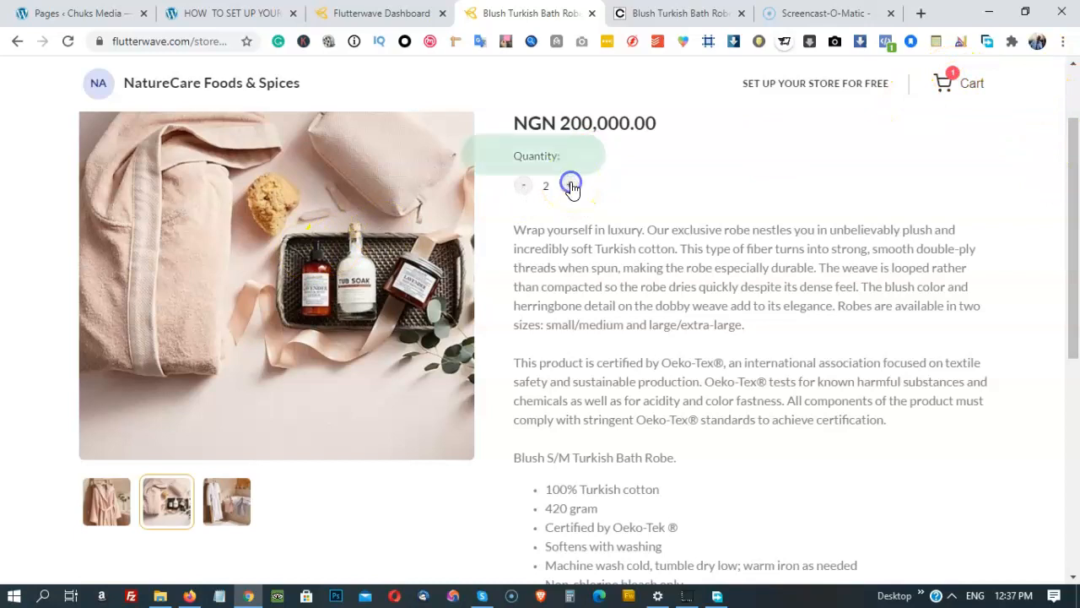
left_click(950, 82)
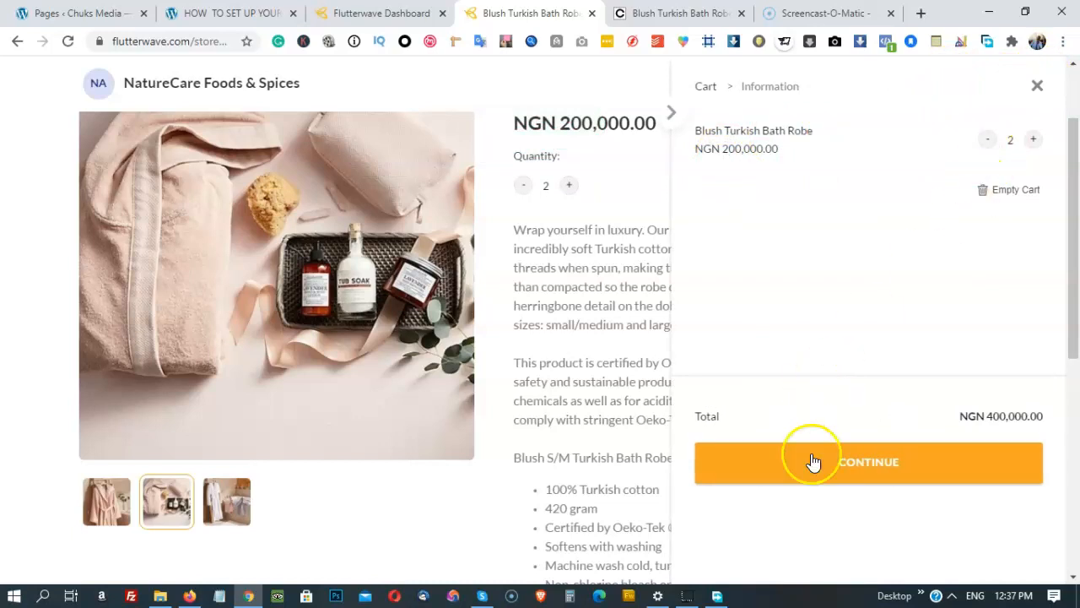
left_click(871, 465)
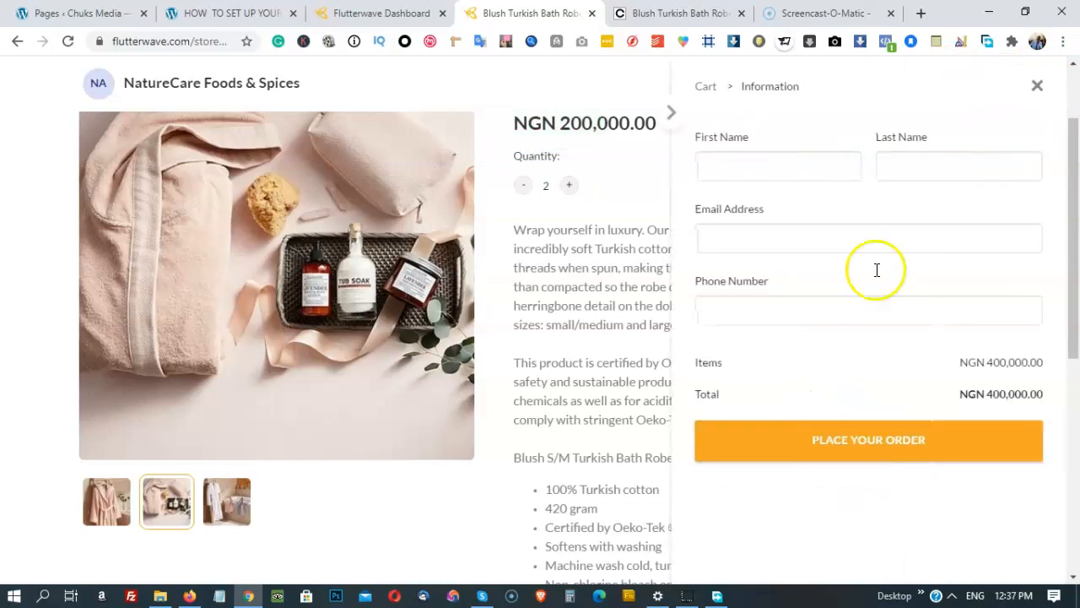
- Fill in the customer's first name, last name, e-mail address and phone number from the saved autofill entry, and place the order
left_click(704, 166)
left_click(714, 207)
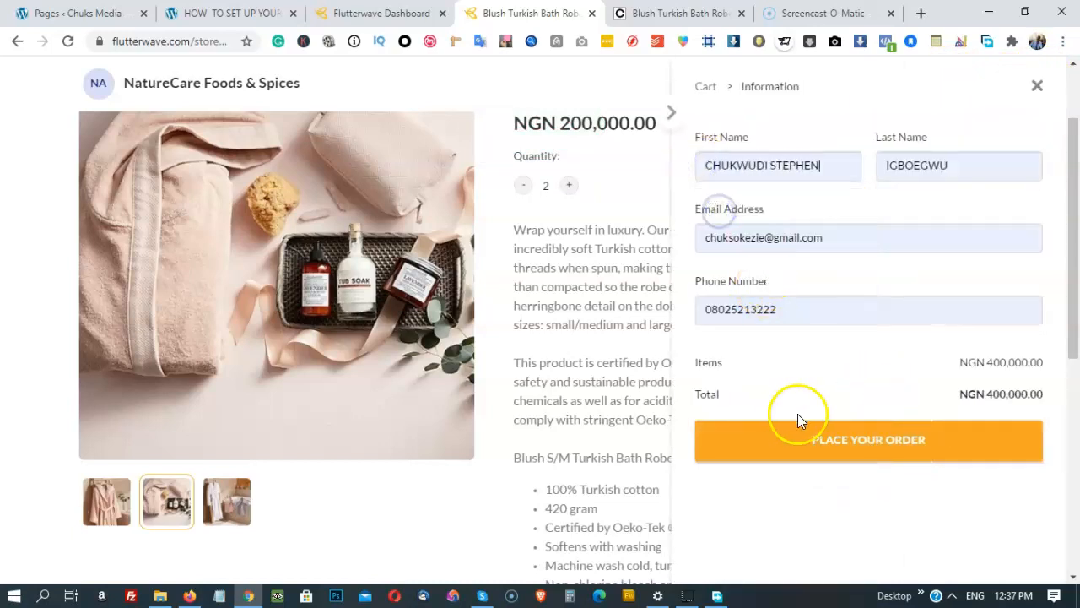
left_click_drag(1072, 224, 1069, 369)
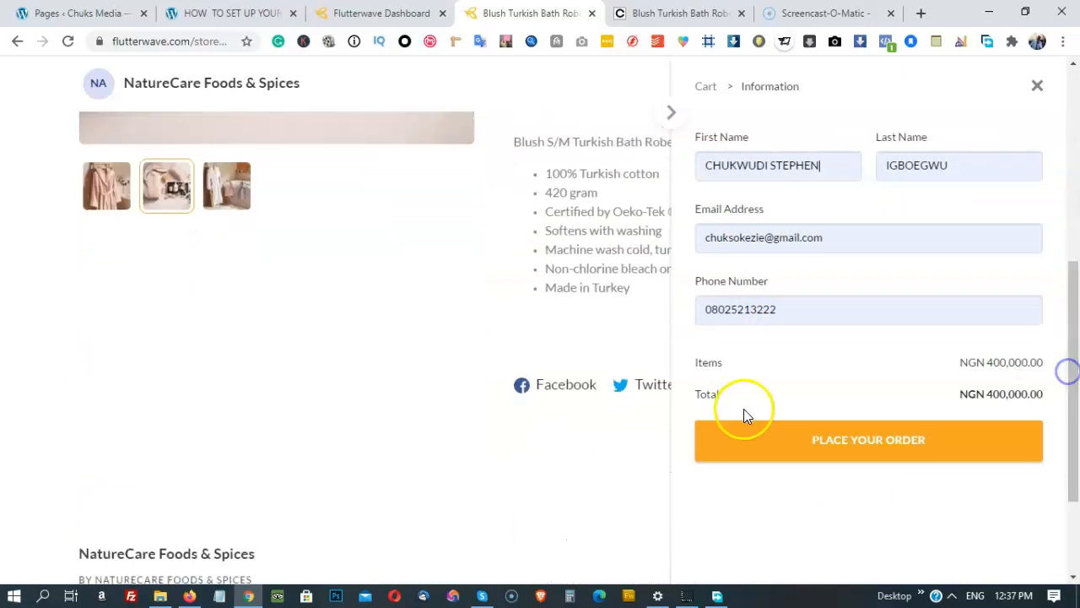
left_click(859, 440)
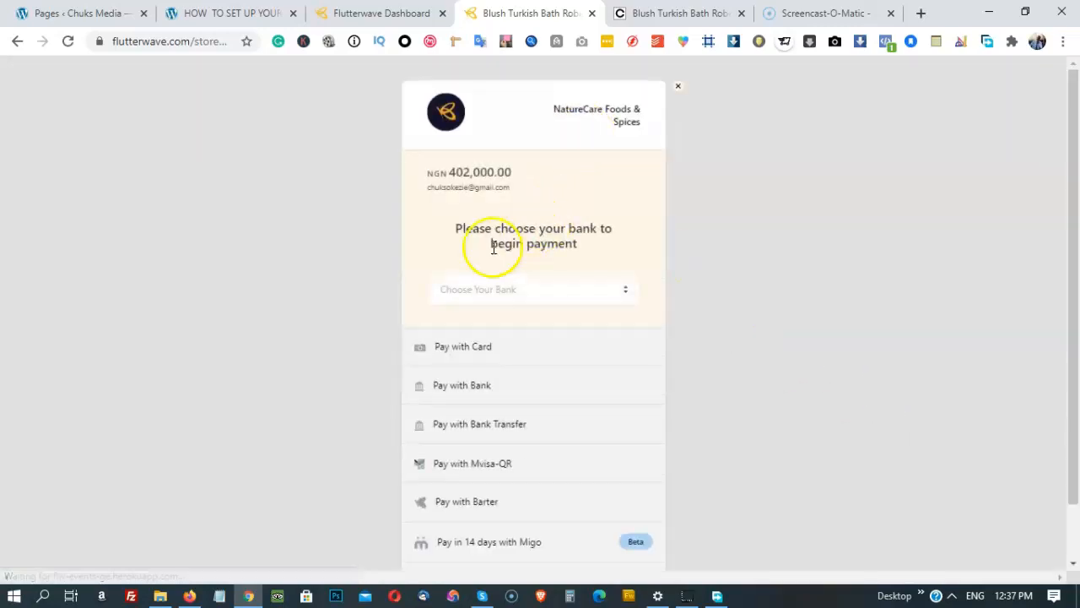
- Look over the available payment methods, then cancel the payment and confirm the cancellation
mouse_move(1076, 109)
left_mouse_down()
mouse_move(1070, 268)
mouse_move(1077, 112)
left_mouse_up()
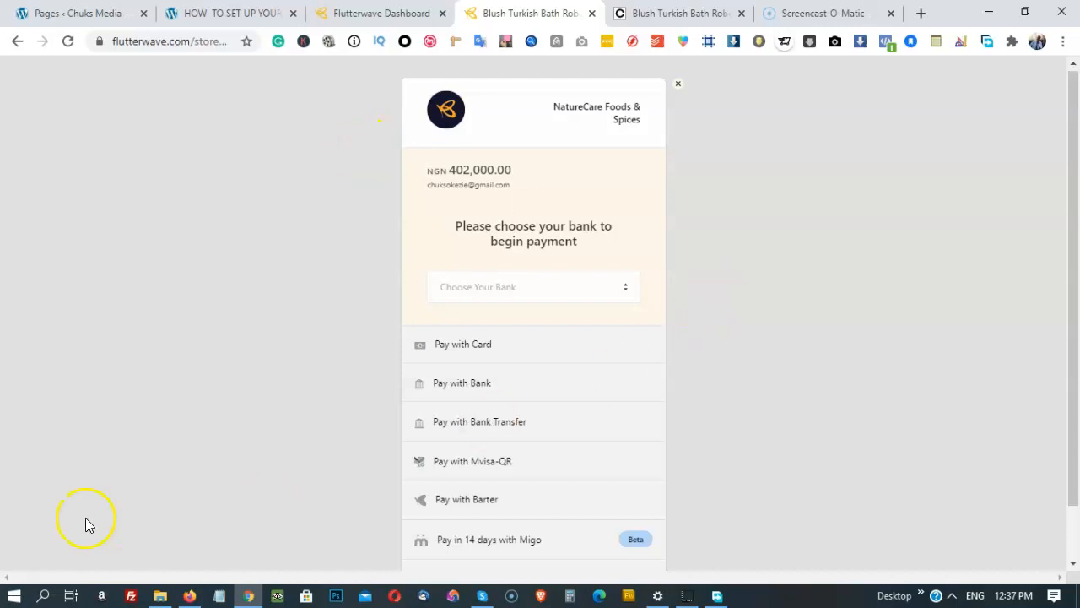
left_click(678, 84)
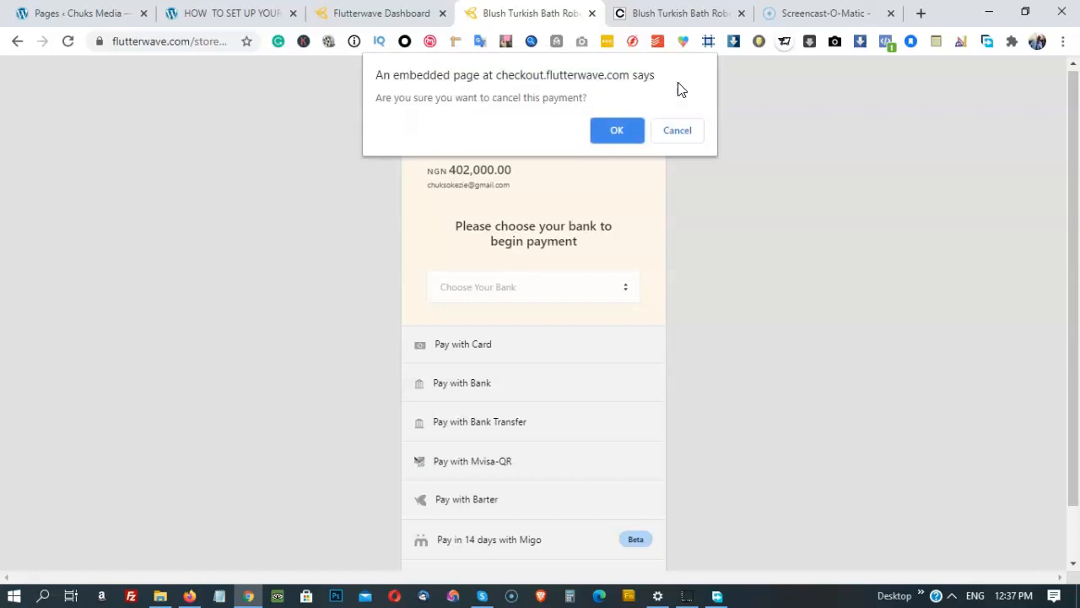
left_click(620, 131)
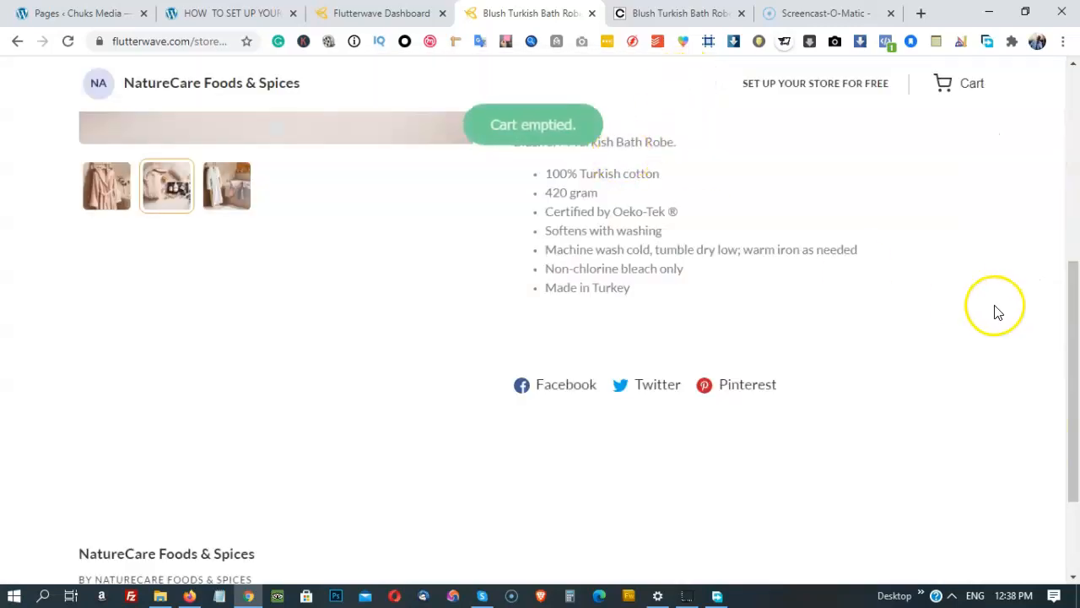
- Review the robe's product page down to the store description and contact details in the footer, and dismiss the low-battery warning
left_click_drag(1073, 289, 1074, 73)
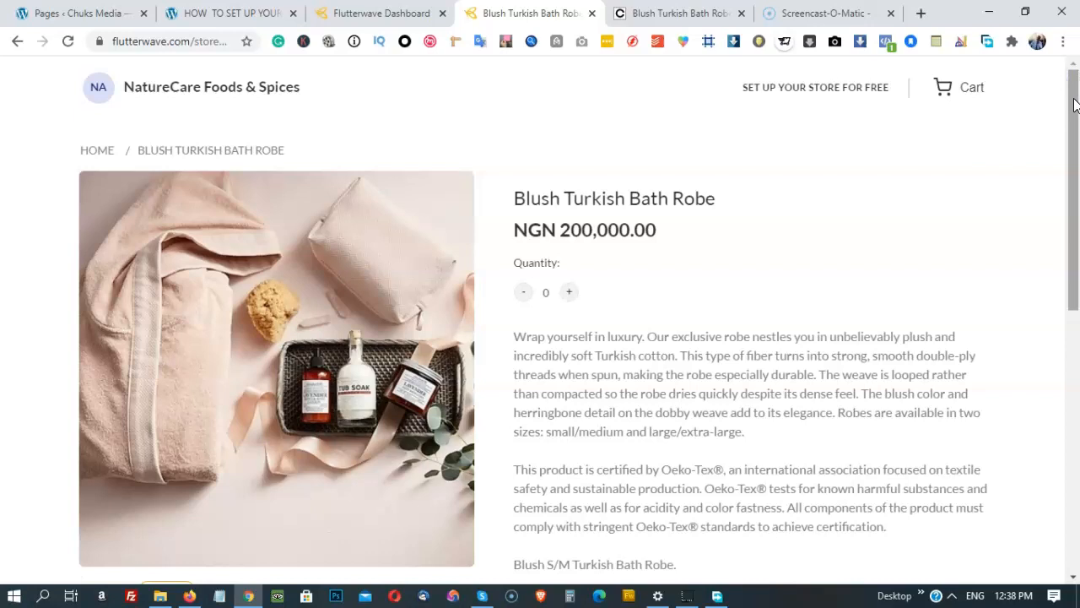
left_click_drag(1075, 126, 1075, 437)
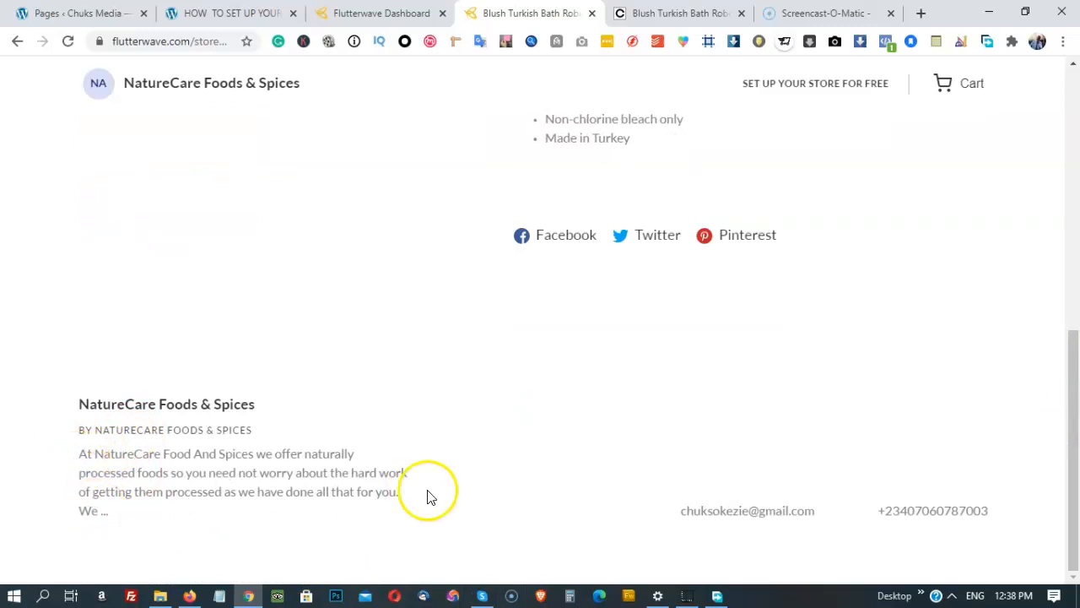
left_click_drag(1071, 362, 1076, 76)
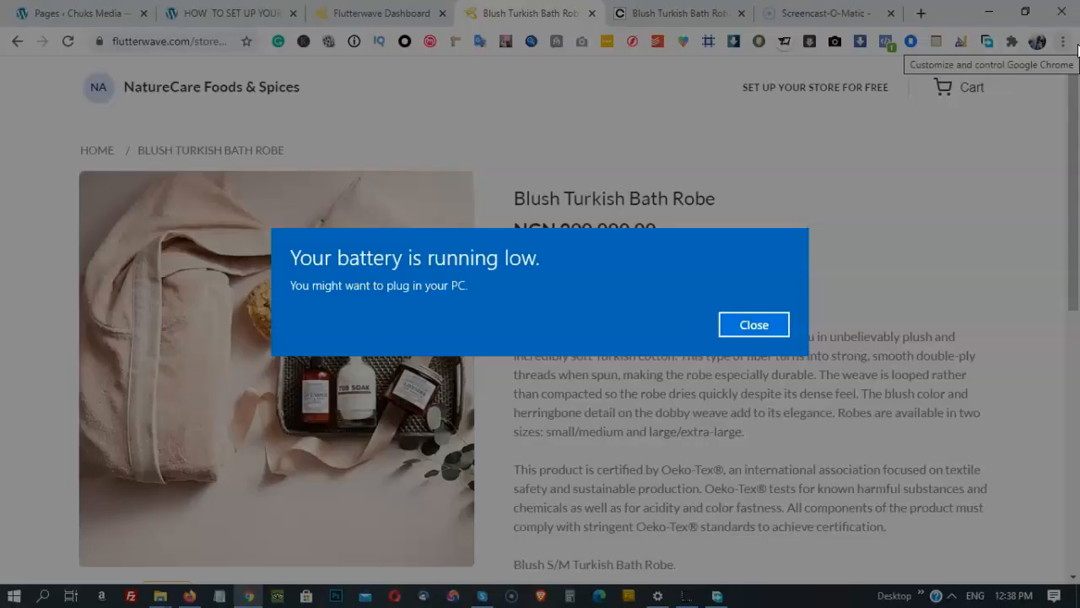
left_click(733, 323)
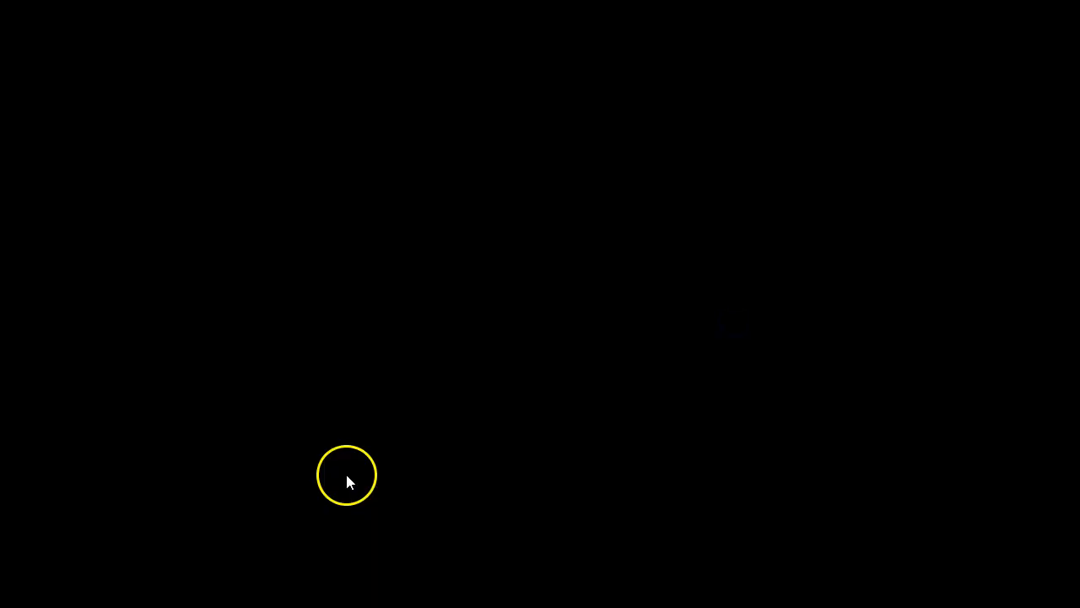